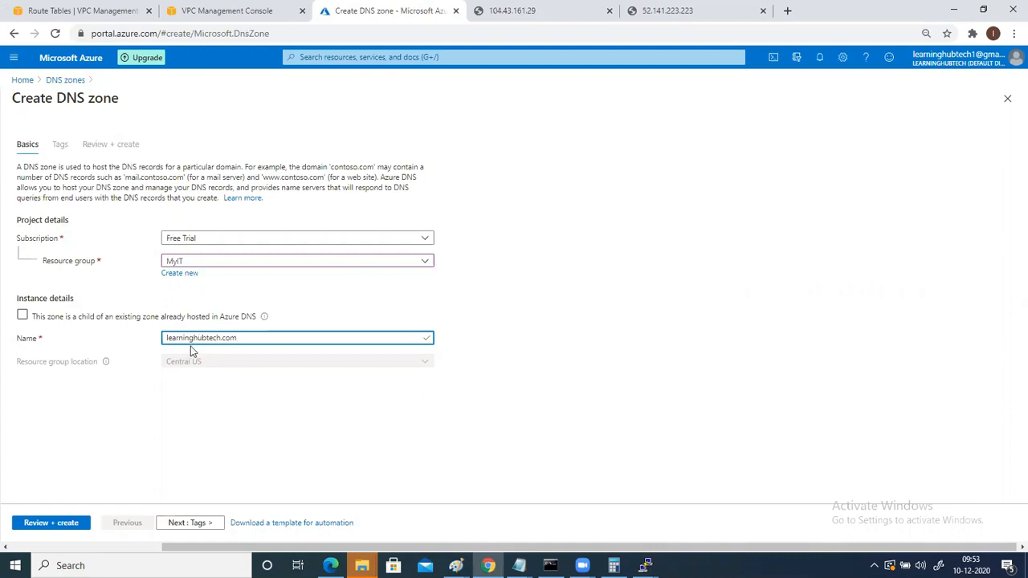
# Step: Create the learninghubtech.com DNS zone in resource group MyIT and open the deployed resource
pyautogui.click(199, 523)
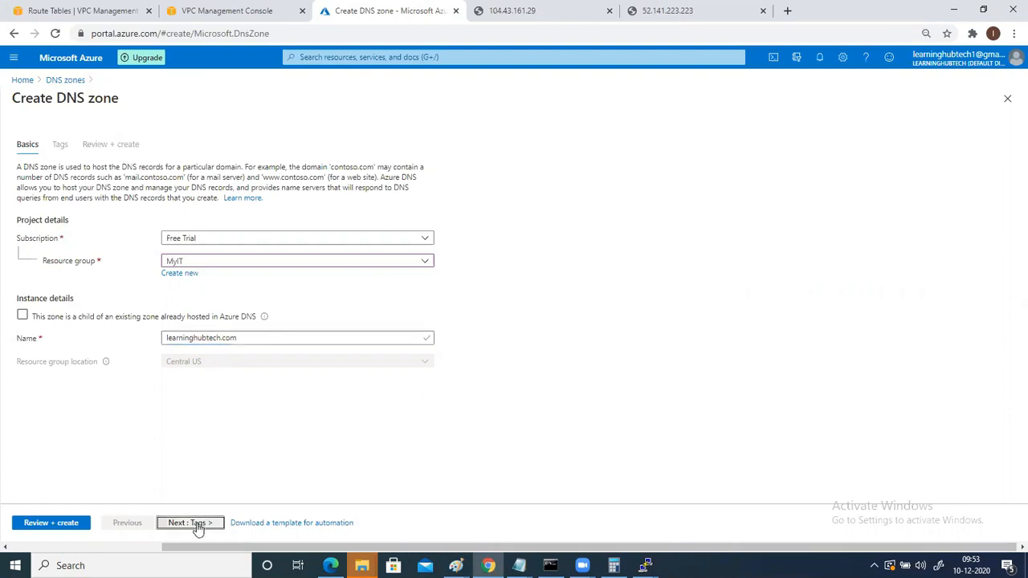
pyautogui.click(69, 523)
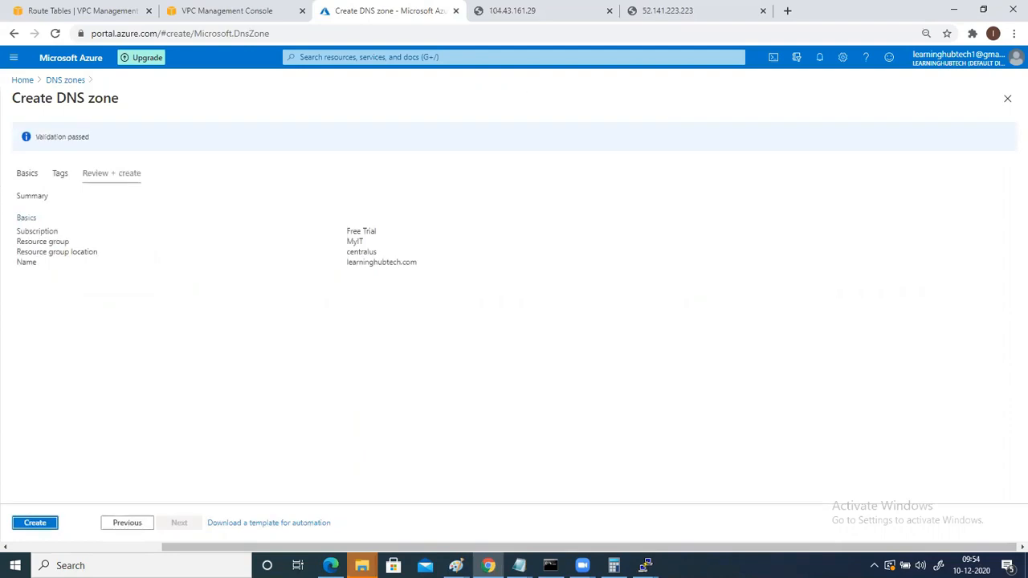
pyautogui.click(48, 523)
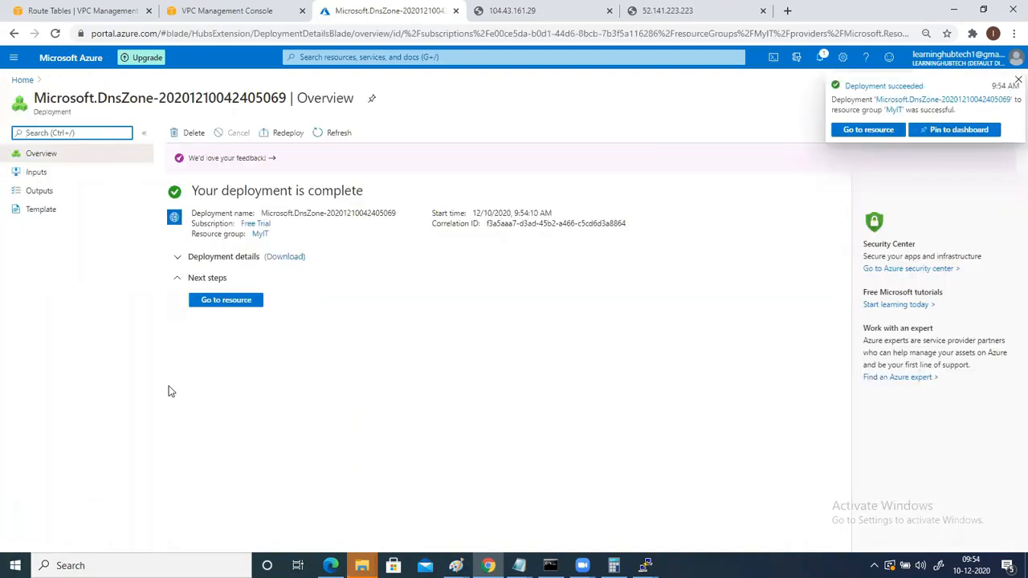
pyautogui.click(202, 301)
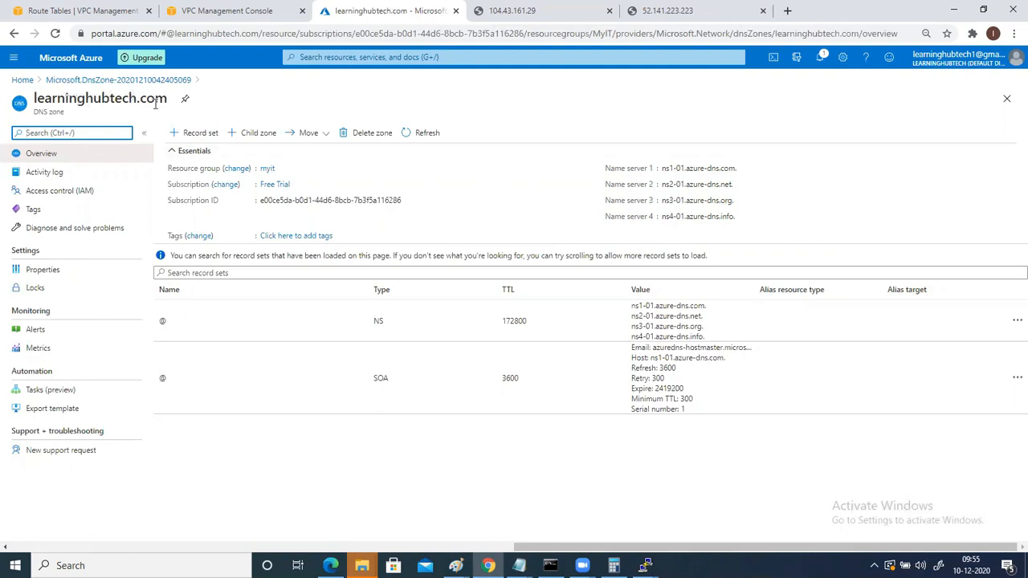
# Step: Find the GoDaddy website in the 104.43.161.29 browser tab by searching for "go daddy" and open the account's domain list
pyautogui.click(528, 16)
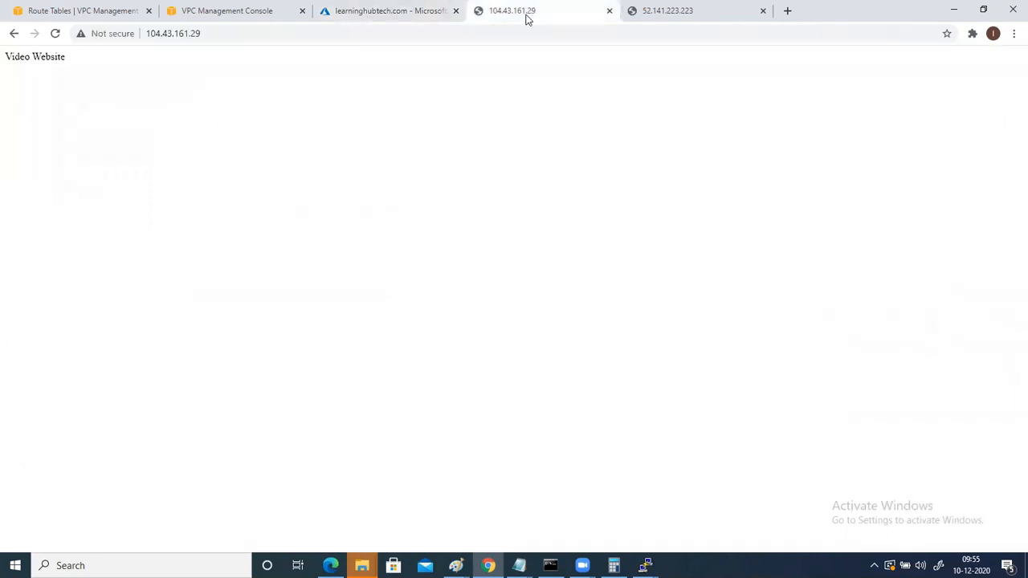
pyautogui.click(442, 34)
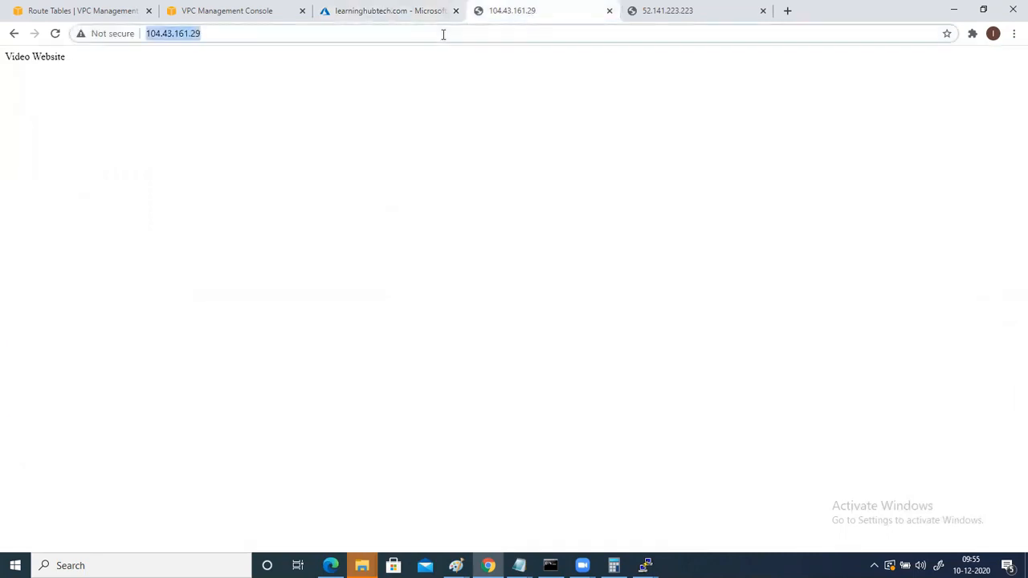
pyautogui.write('goo')
pyautogui.press('BackSpace')
pyautogui.press('BackSpace')
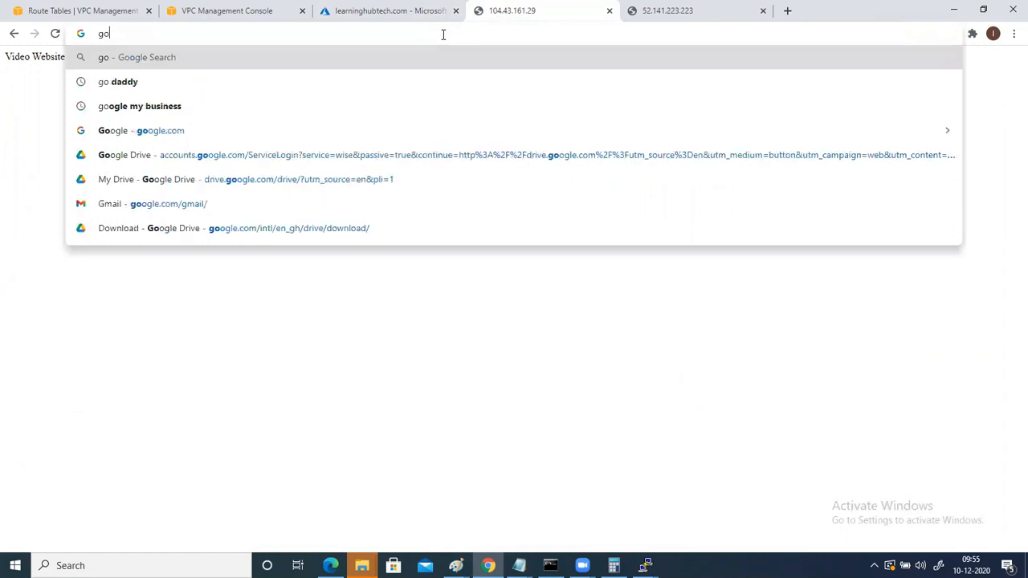
pyautogui.write('daddy')
pyautogui.press('Return')
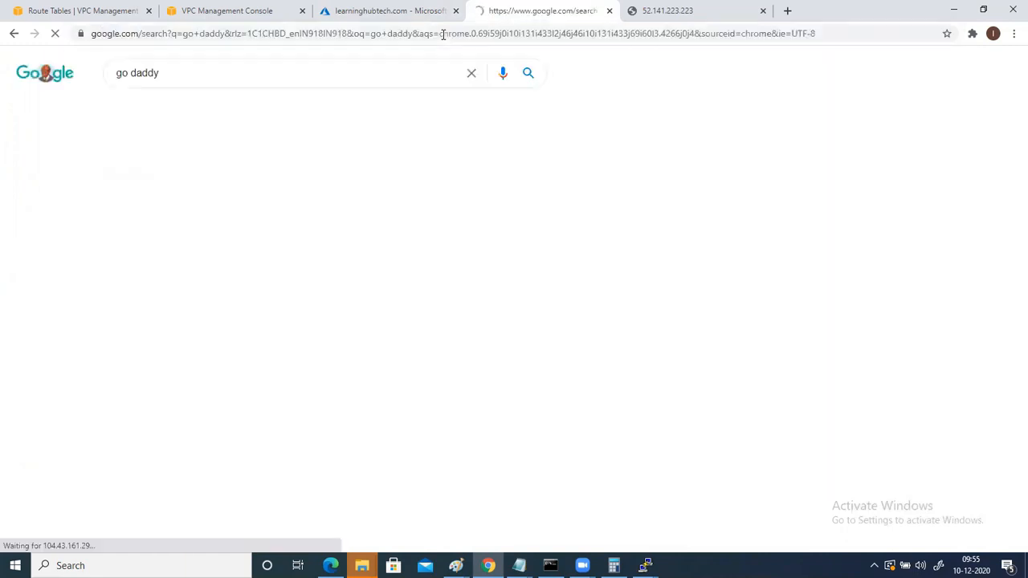
pyautogui.click(164, 182)
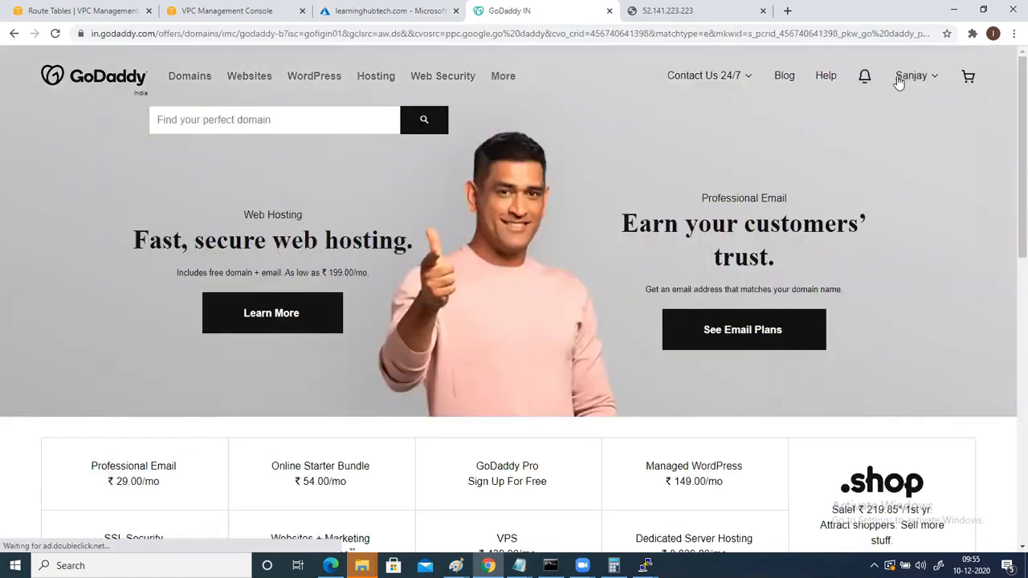
pyautogui.click(911, 78)
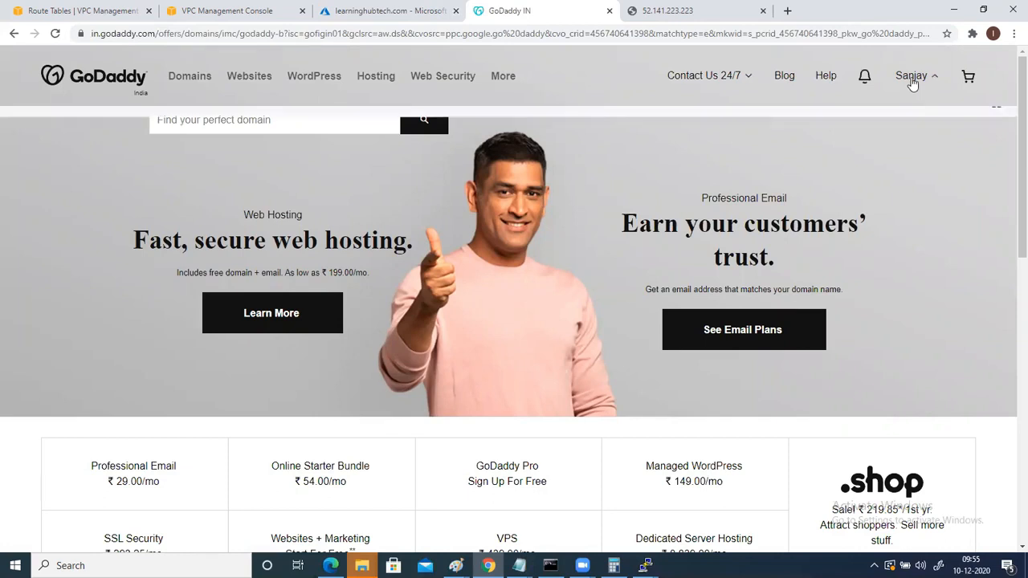
pyautogui.click(67, 208)
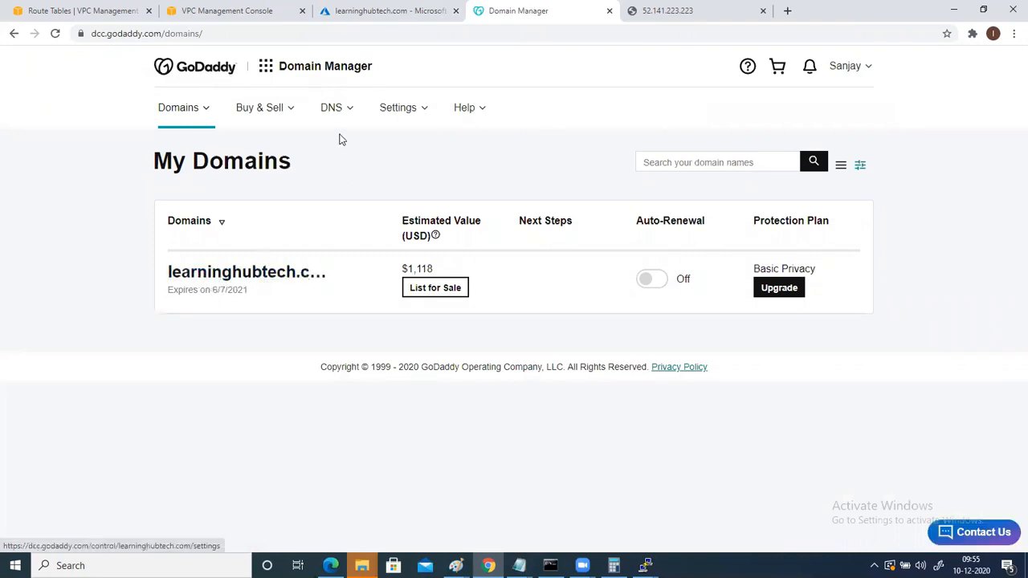
# Step: Open the zone management page and look up the domain learninghubtech.com
pyautogui.click(335, 108)
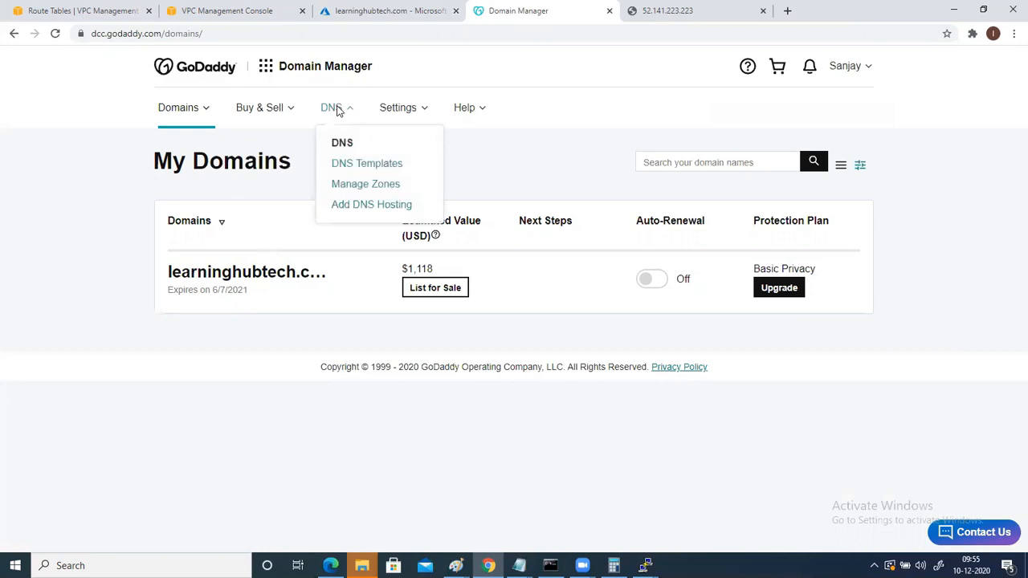
pyautogui.click(348, 184)
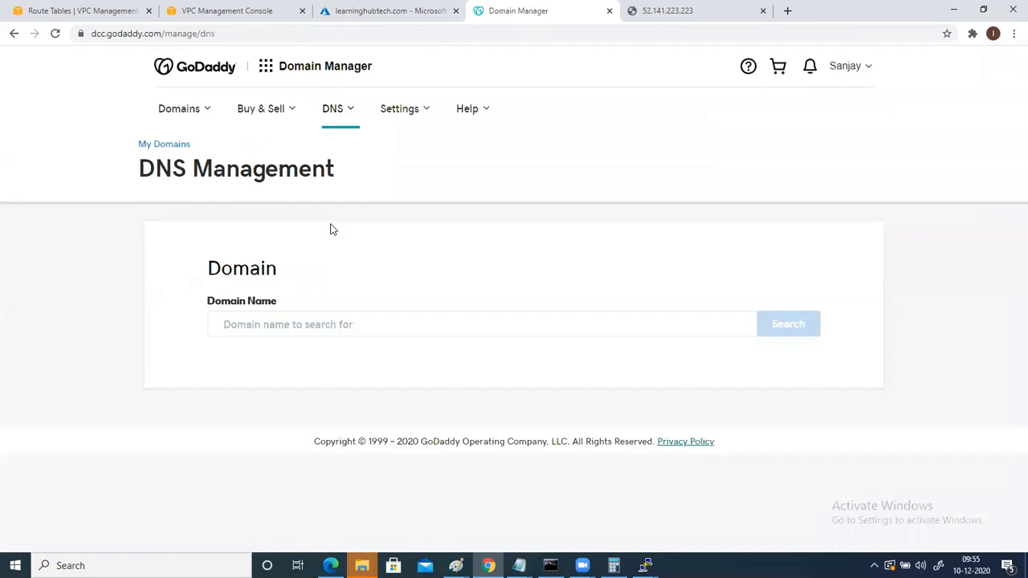
pyautogui.click(259, 325)
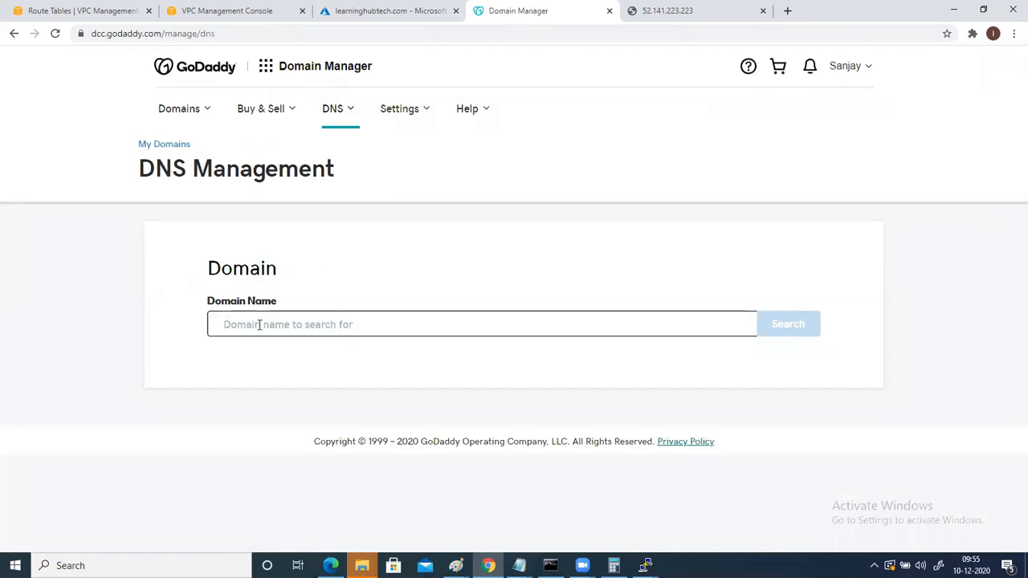
pyautogui.write('learninghu')
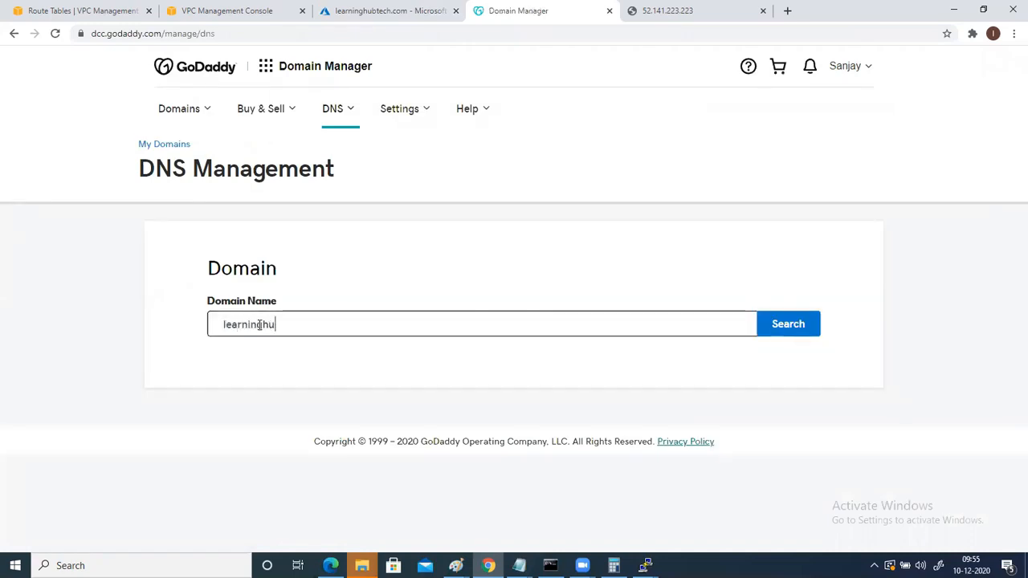
pyautogui.write('btech.com')
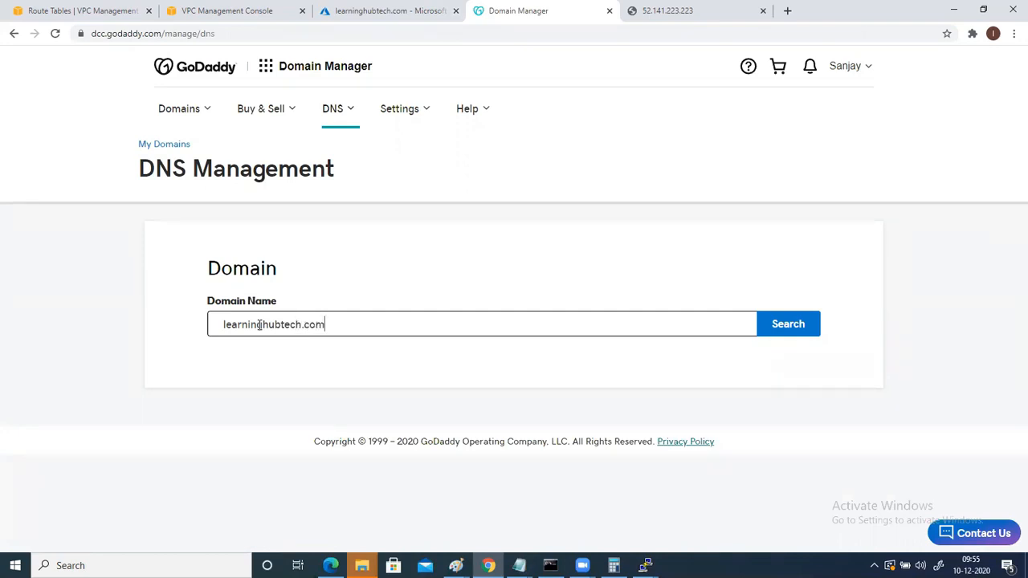
pyautogui.press('Return')
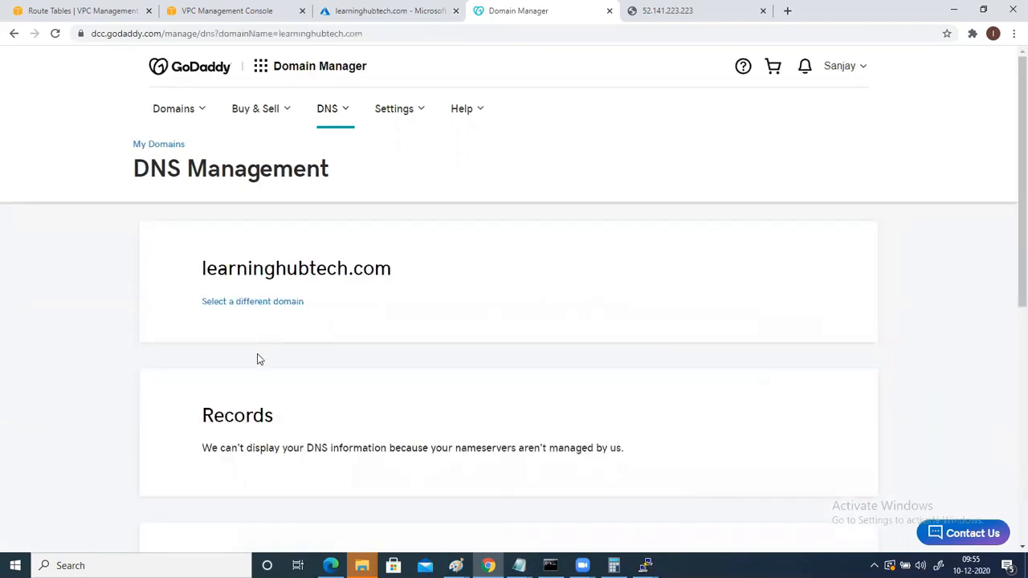
# Step: Edit the domain's custom nameservers, setting the first to ns1-01.azure-dns.com copied from the Azure DNS zone without its trailing dot
pyautogui.scroll(-1, 247, 309)
pyautogui.scroll(-2, 246, 313)
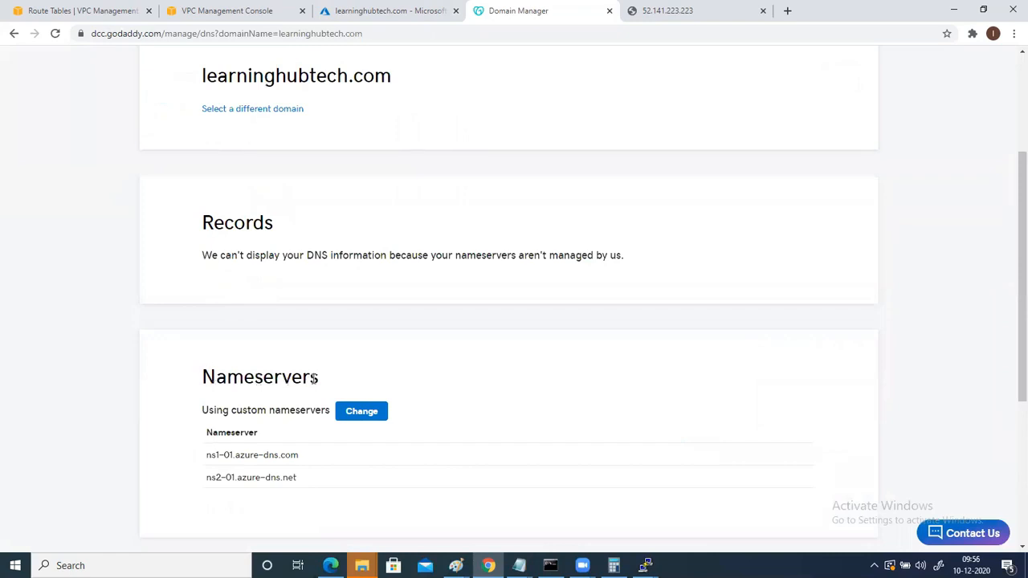
pyautogui.click(350, 413)
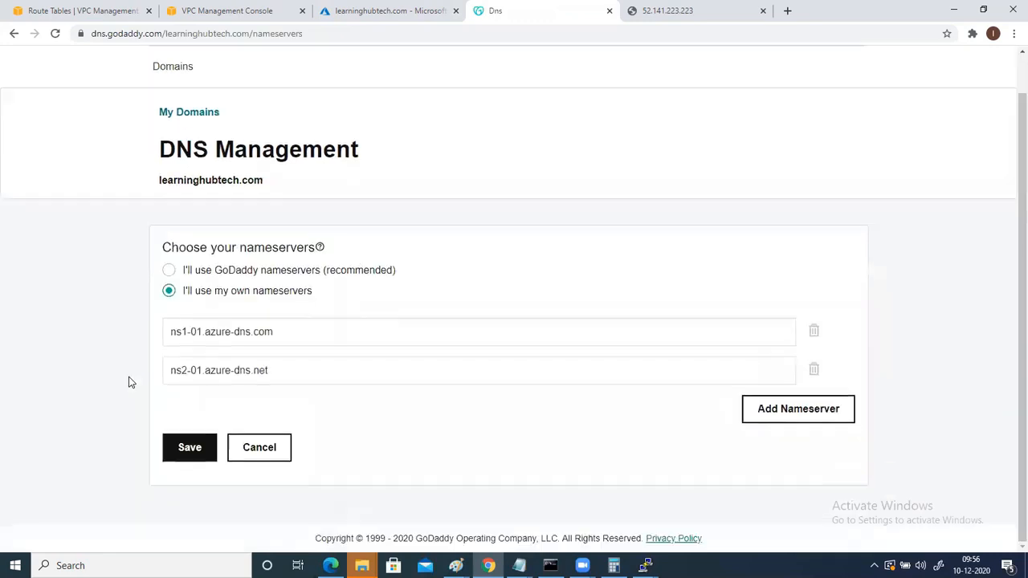
pyautogui.click(361, 11)
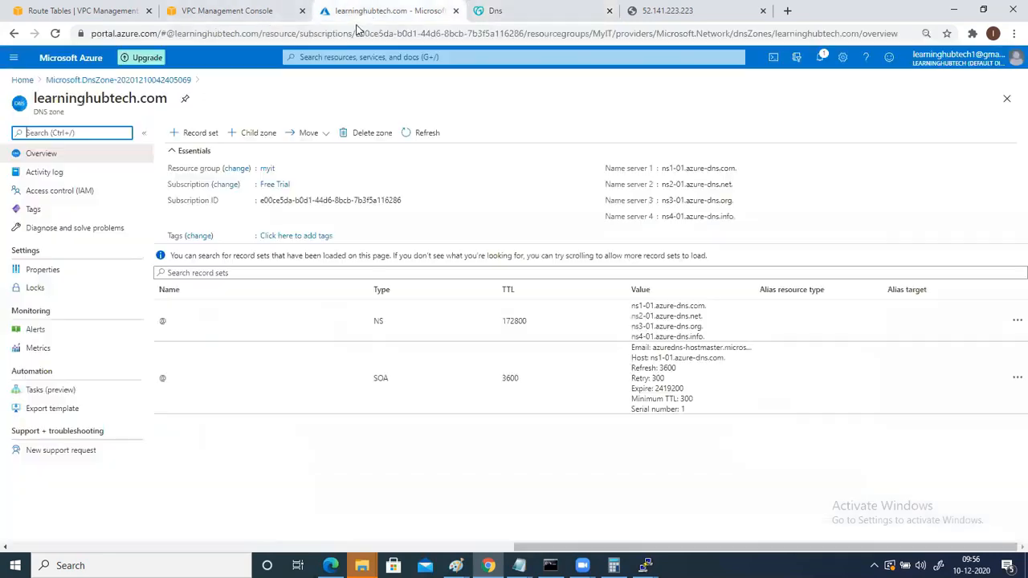
pyautogui.click(743, 170)
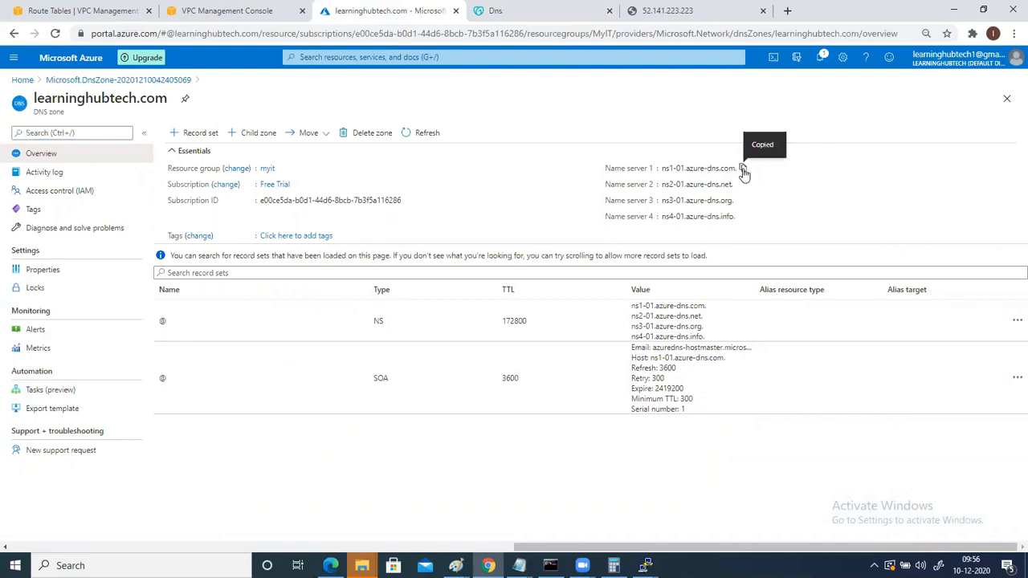
pyautogui.click(514, 11)
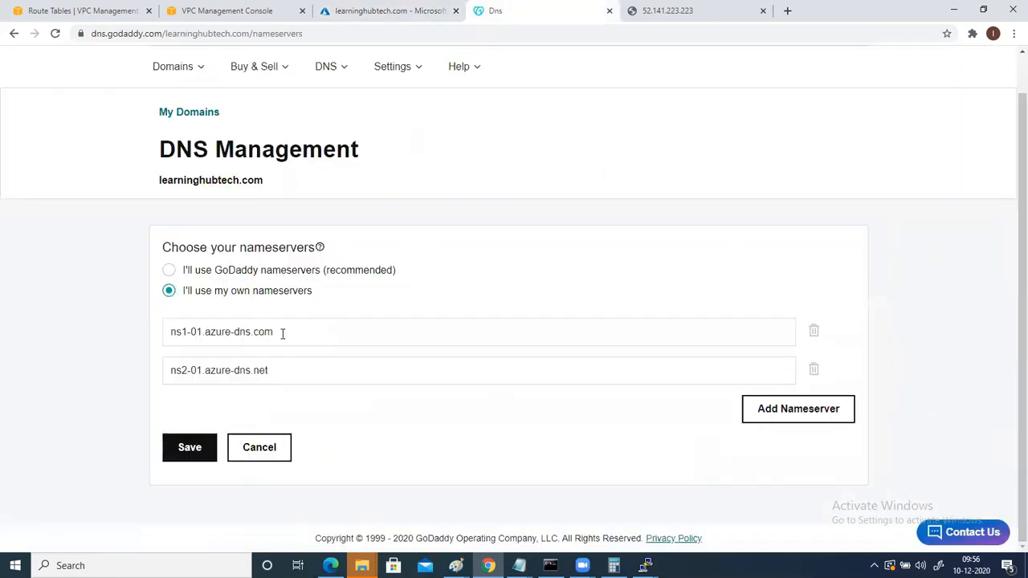
pyautogui.moveTo(282, 334); pyautogui.dragTo(124, 337)
pyautogui.hotkey('ctrl', 'v')
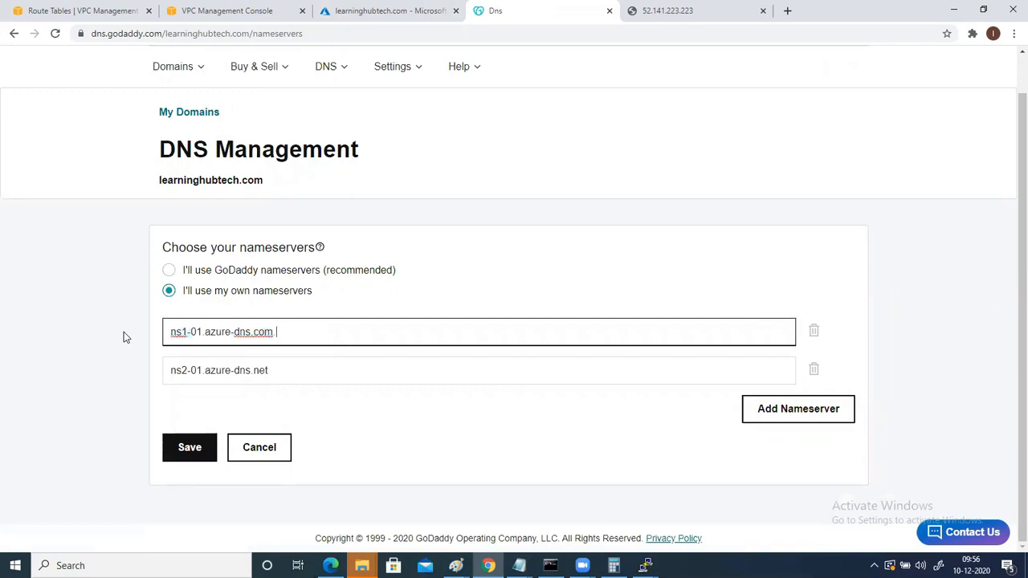
pyautogui.press('BackSpace')
# Step: Set the second nameserver to ns2-01.azure-dns.net, copied from Name server 2 of the Azure DNS zone, without its trailing dot
pyautogui.click(371, 14)
pyautogui.click(741, 184)
pyautogui.click(540, 19)
pyautogui.moveTo(289, 372); pyautogui.dragTo(91, 354)
pyautogui.hotkey('ctrl', 'v')
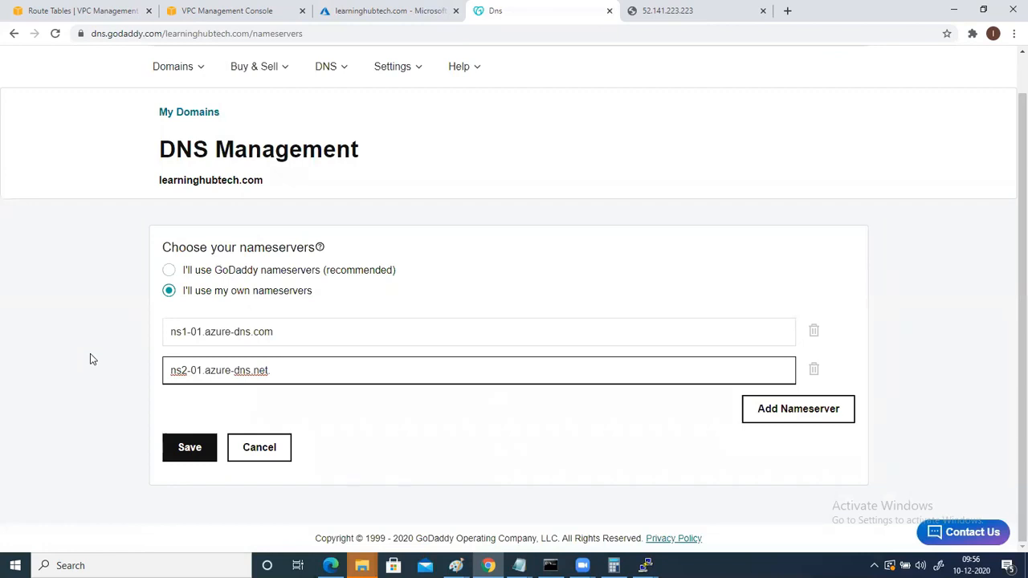
pyautogui.press('BackSpace')
# Step: Compare the nameservers with the Azure DNS zone, then save them and consent to the nameserver update
pyautogui.click(341, 12)
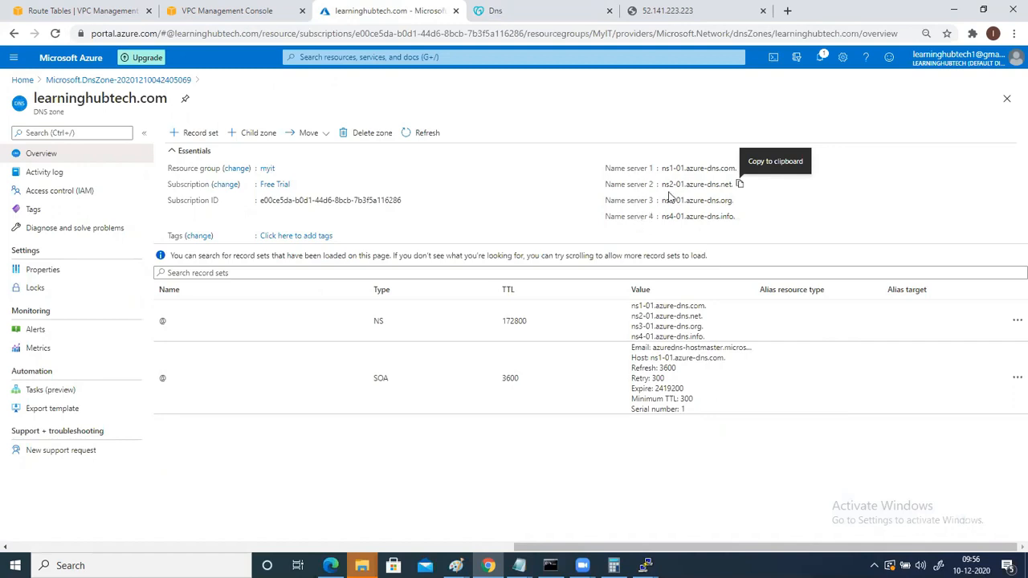
pyautogui.click(516, 15)
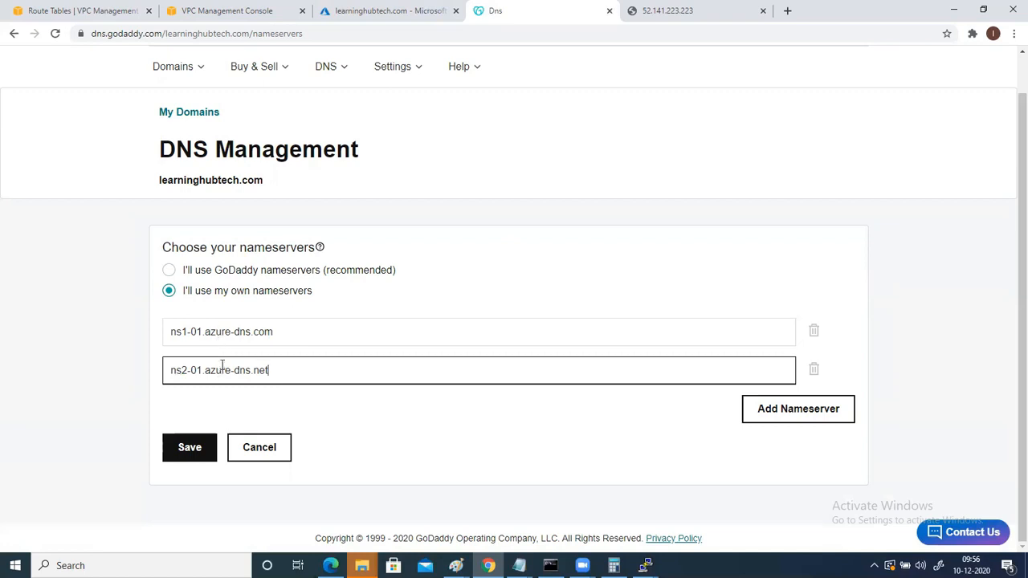
pyautogui.click(191, 449)
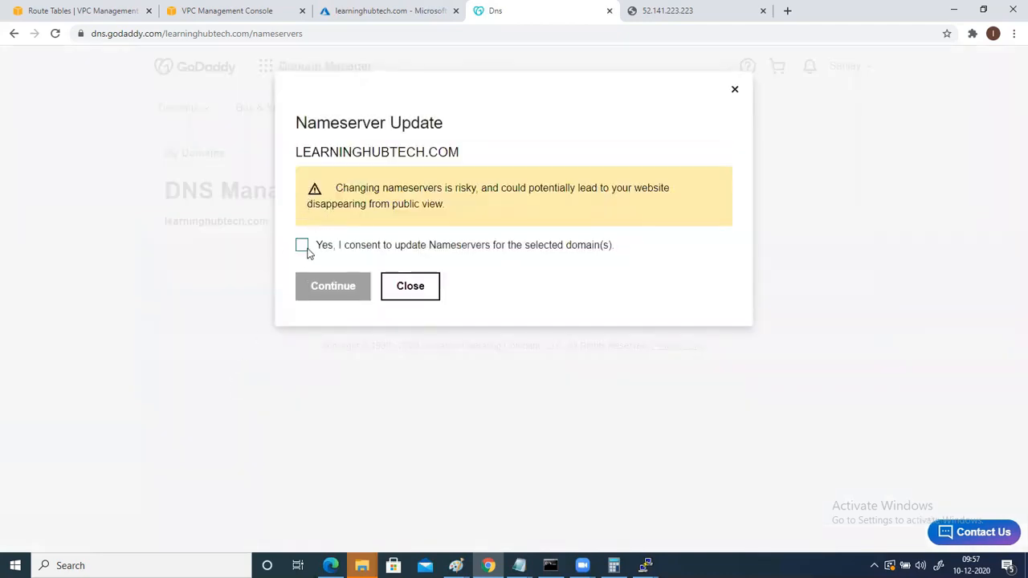
pyautogui.click(302, 246)
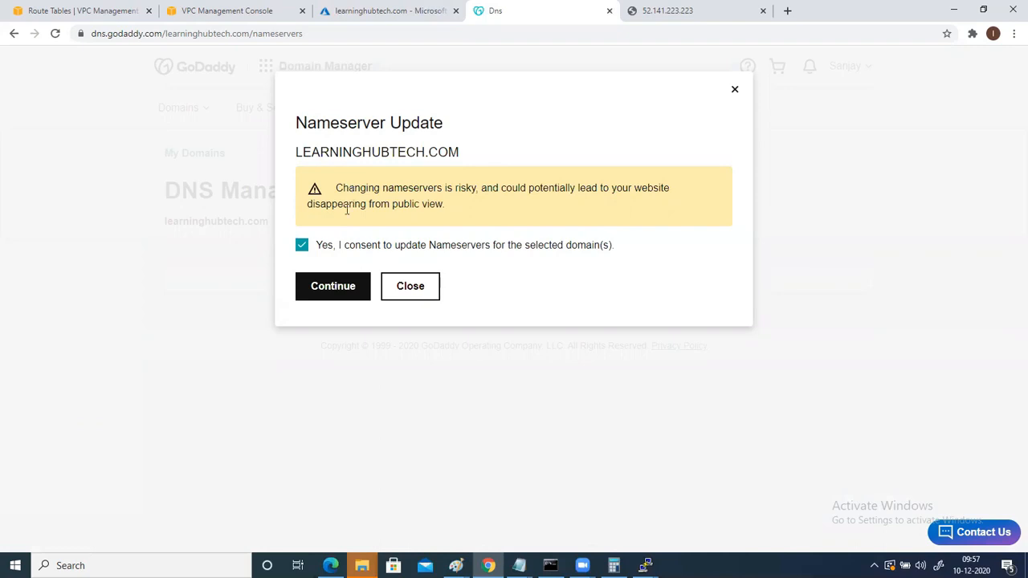
pyautogui.click(329, 290)
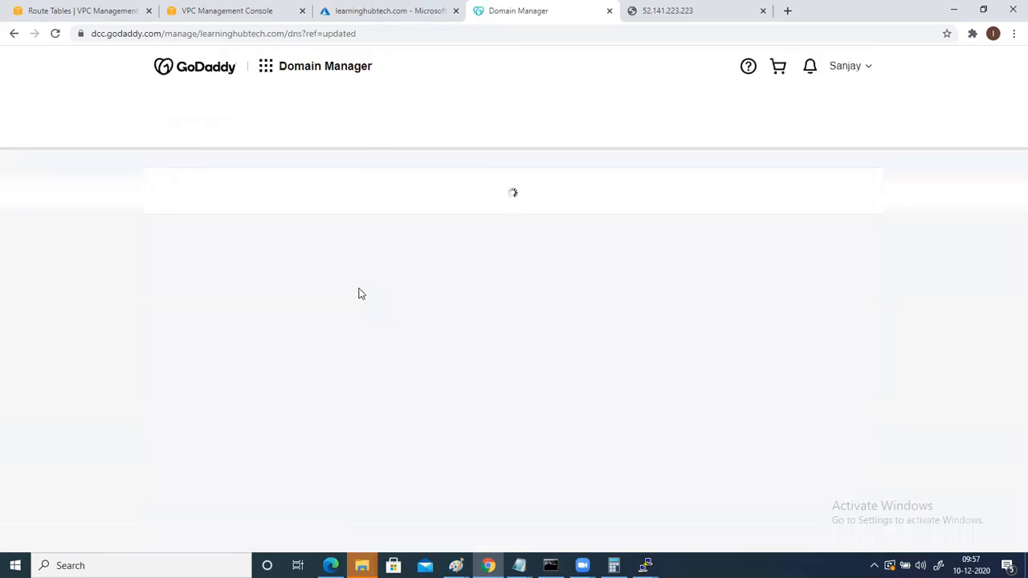
# Step: Reload the GoDaddy DNS page to check the listed nameservers, and return to the Azure DNS zone overview
pyautogui.scroll(-2, 215, 297)
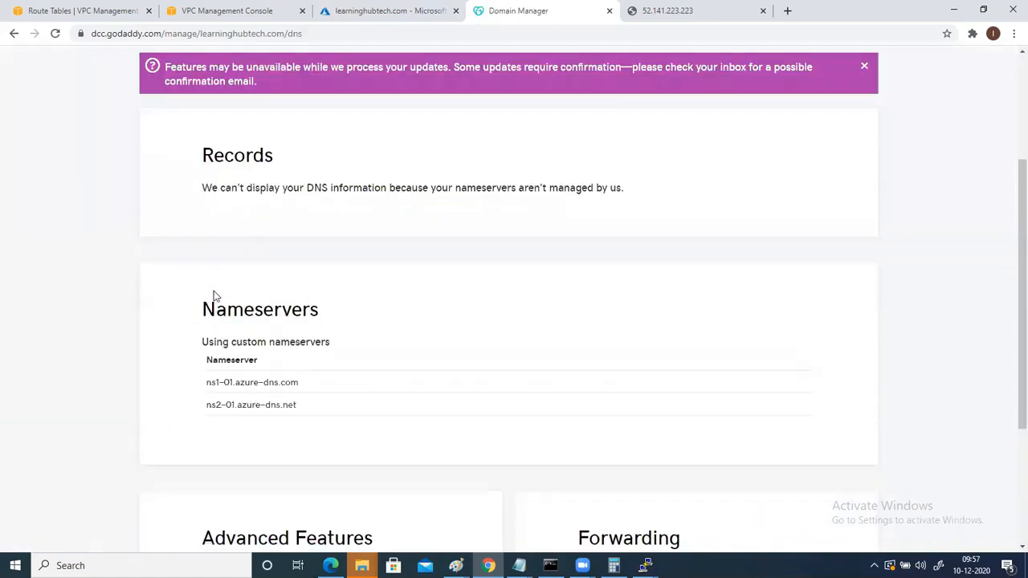
pyautogui.click(56, 34)
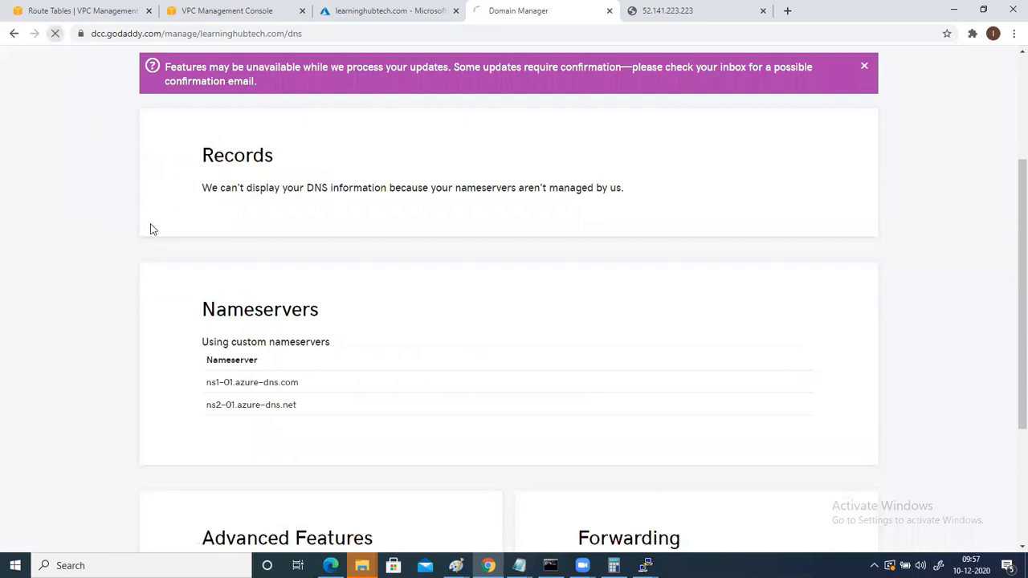
pyautogui.click(54, 37)
pyautogui.click(53, 37)
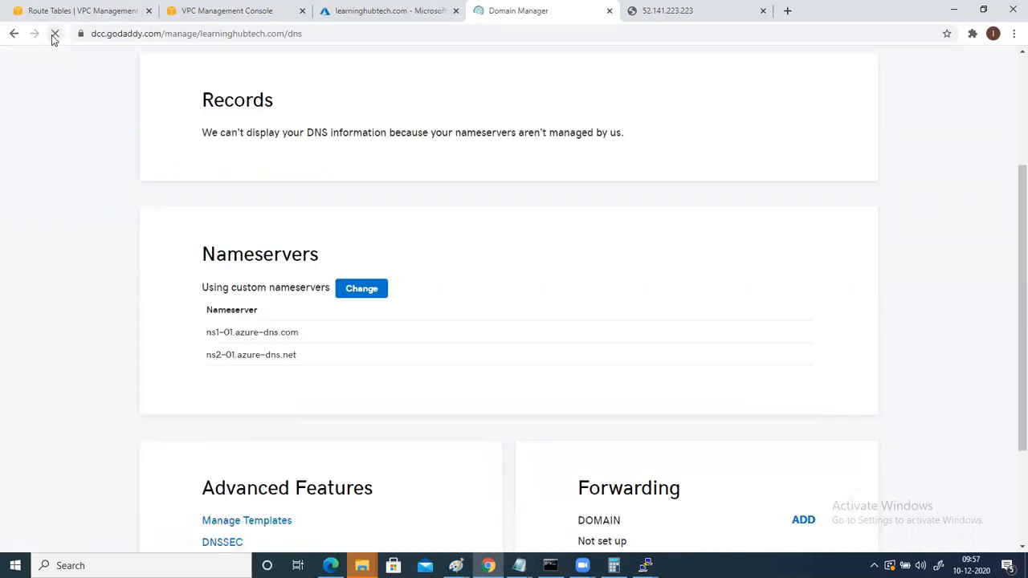
pyautogui.click(56, 38)
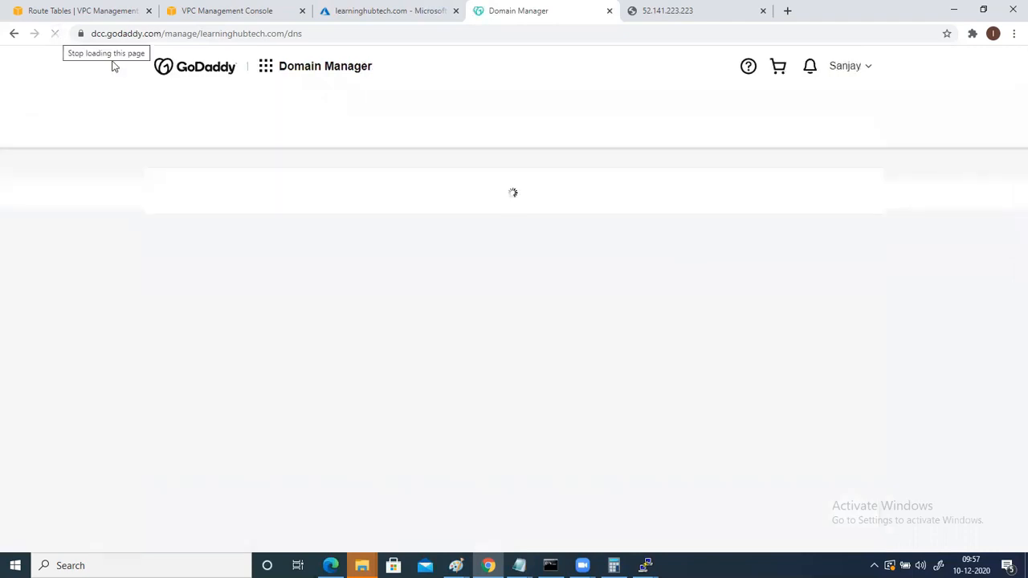
pyautogui.scroll(-1, 370, 189)
pyautogui.scroll(-1, 370, 190)
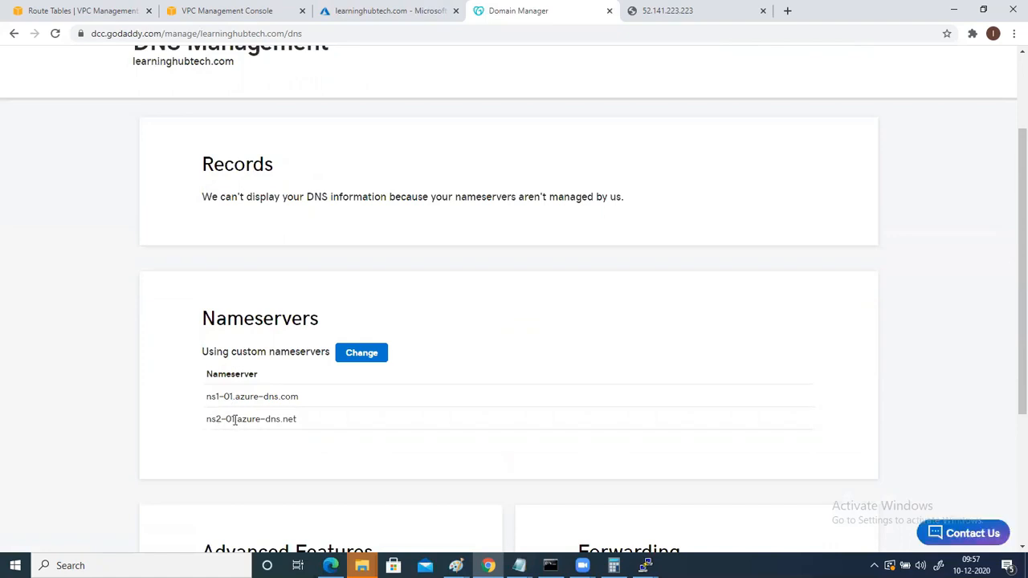
pyautogui.click(379, 12)
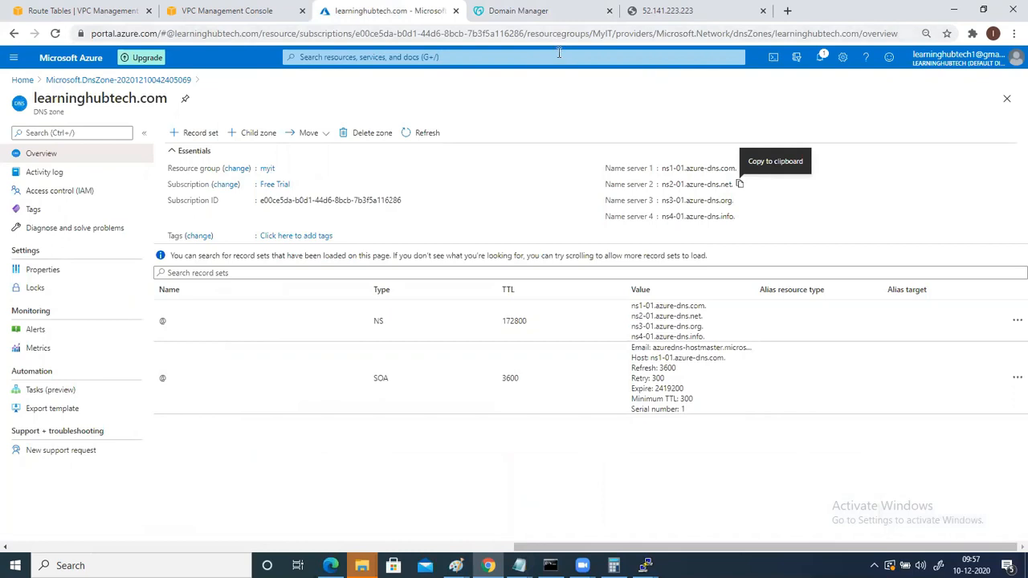
# Step: Check the website served at 52.141.223.223 and the GoDaddy nameservers, and return to the Azure DNS zone
pyautogui.click(667, 11)
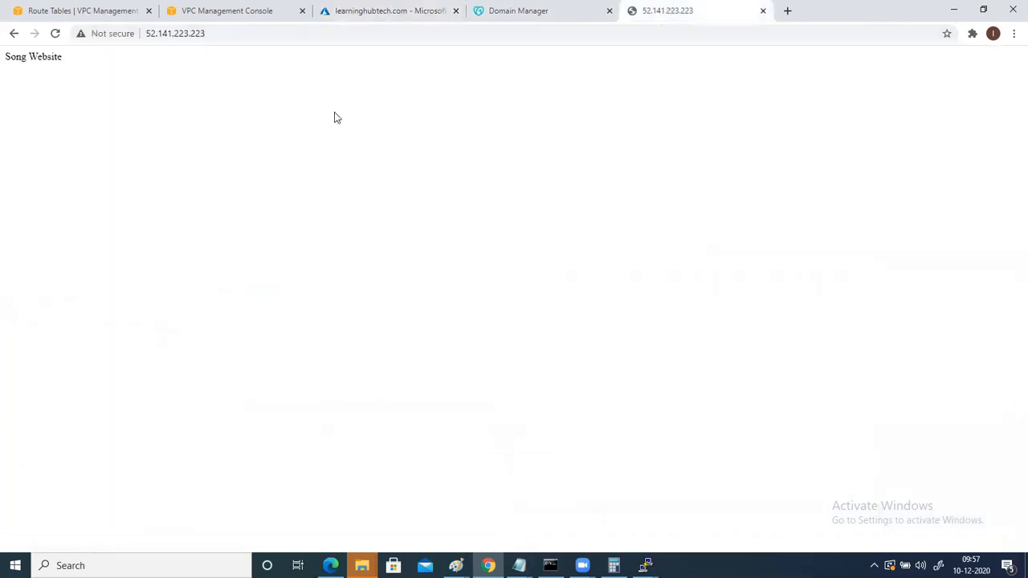
pyautogui.click(532, 17)
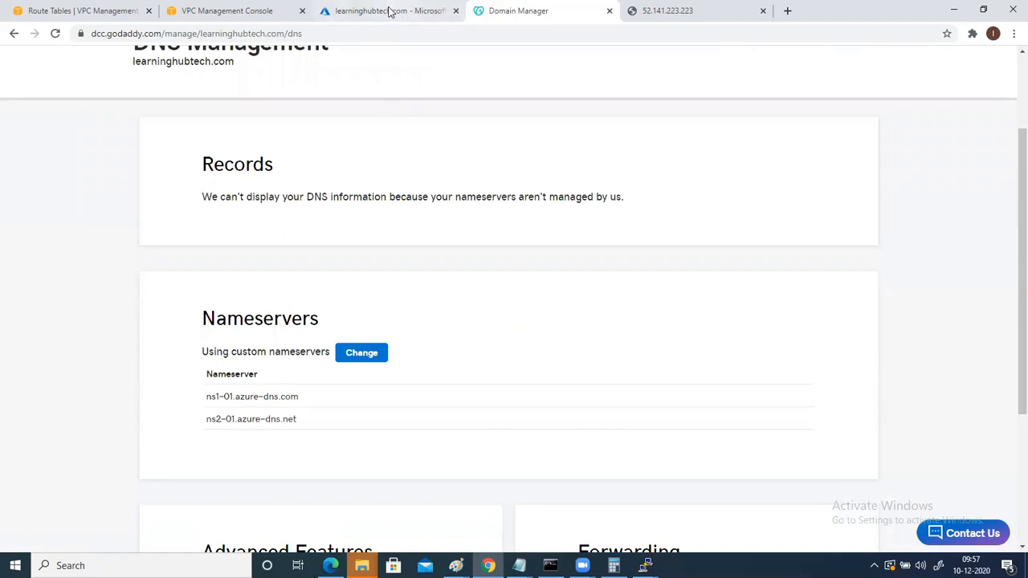
pyautogui.click(391, 11)
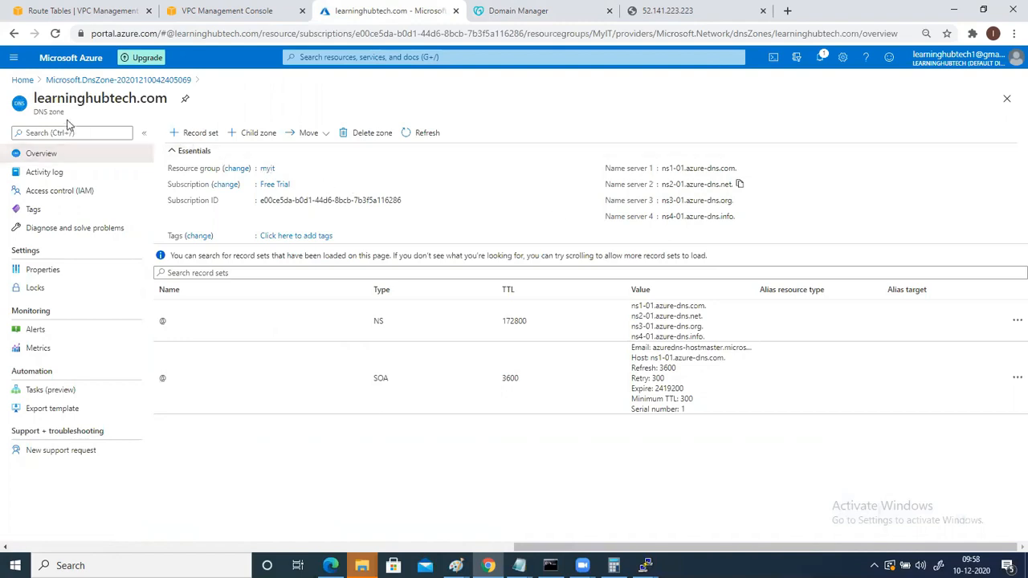
pyautogui.click(193, 133)
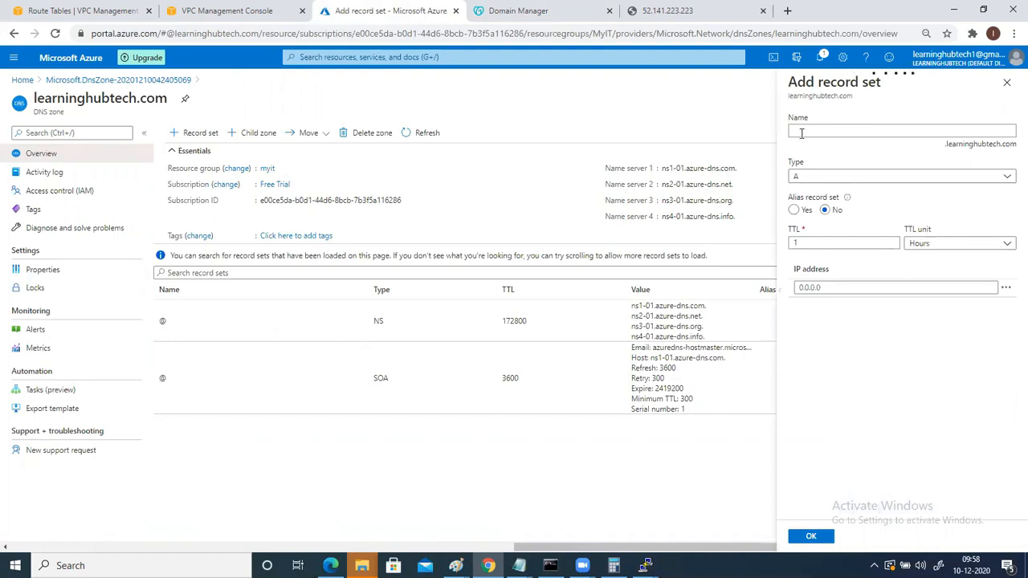
pyautogui.click(801, 134)
pyautogui.write('www')
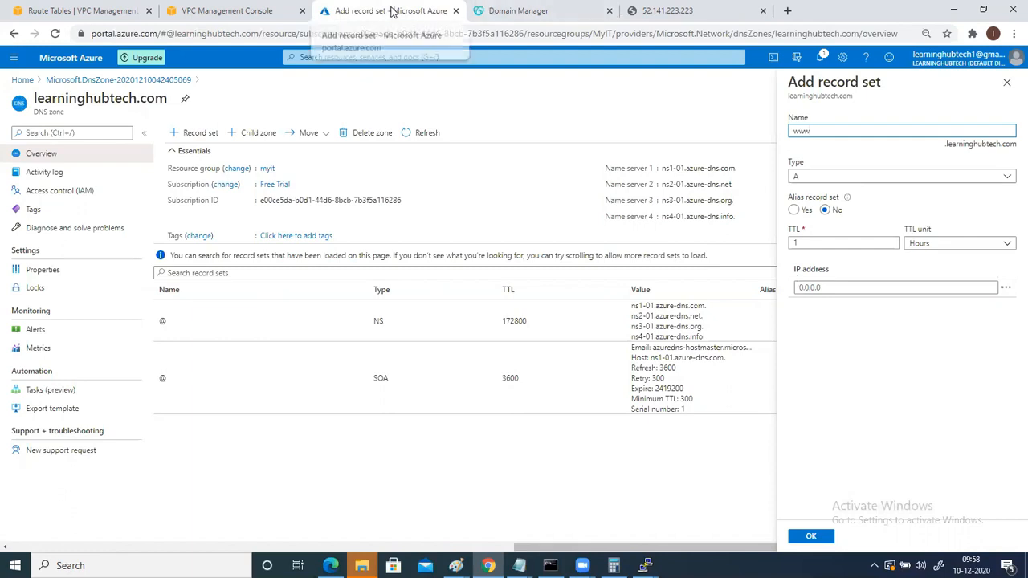
# Step: In a duplicate of the Azure tab, open the app-gtw application gateway's frontend public IP resource and copy its IP address
pyautogui.rightClick(395, 12)
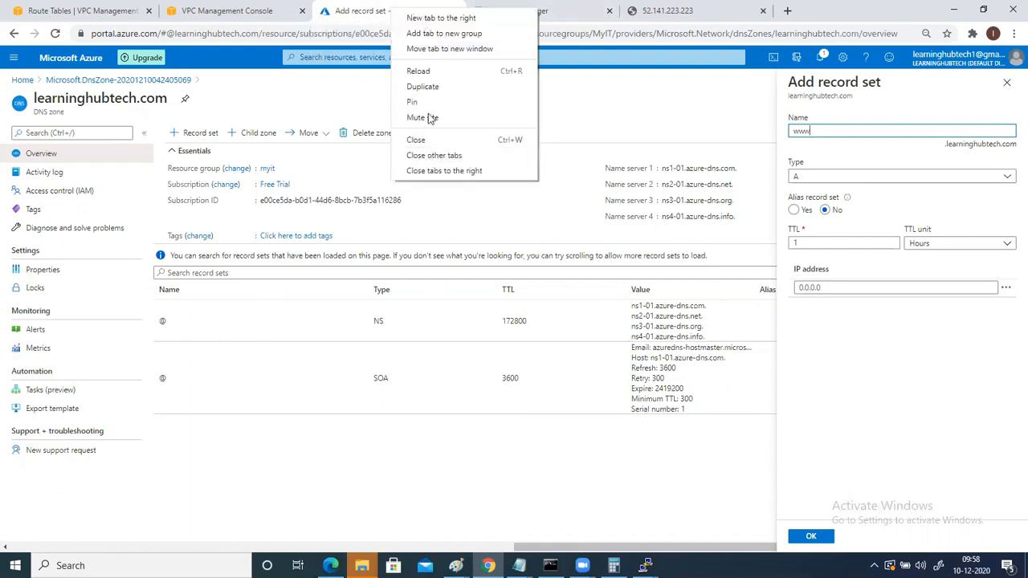
pyautogui.click(432, 90)
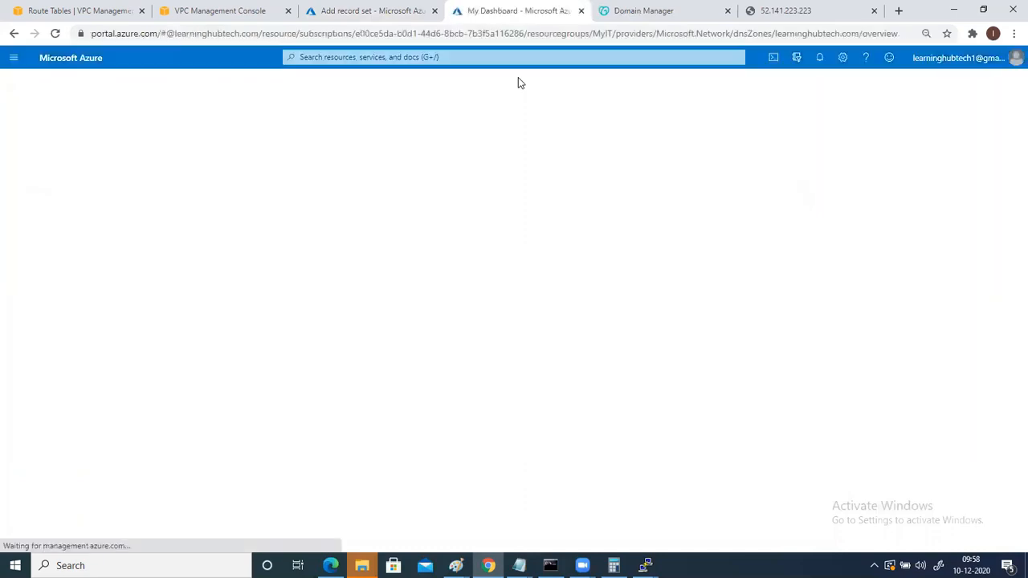
pyautogui.click(321, 57)
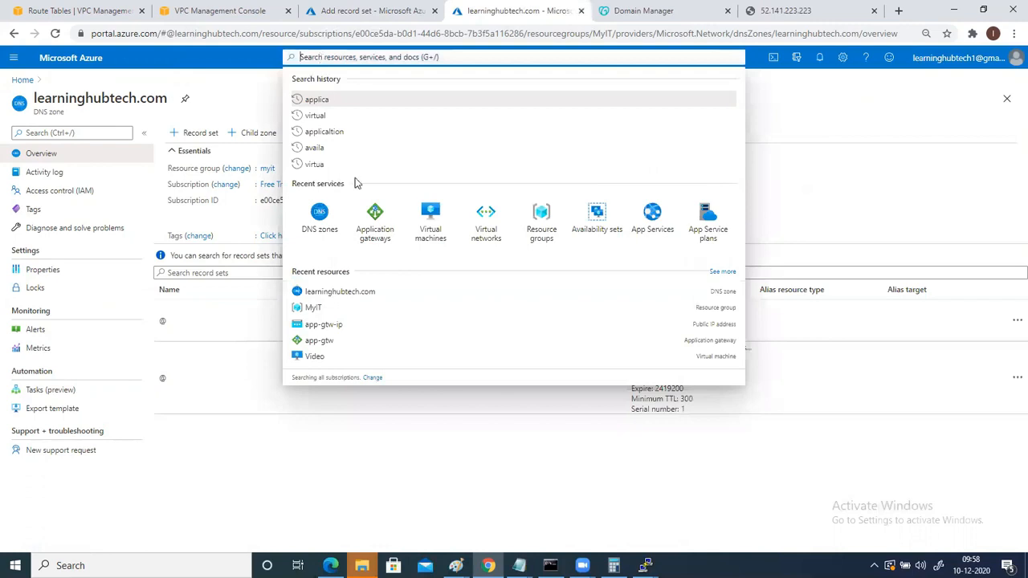
pyautogui.click(372, 217)
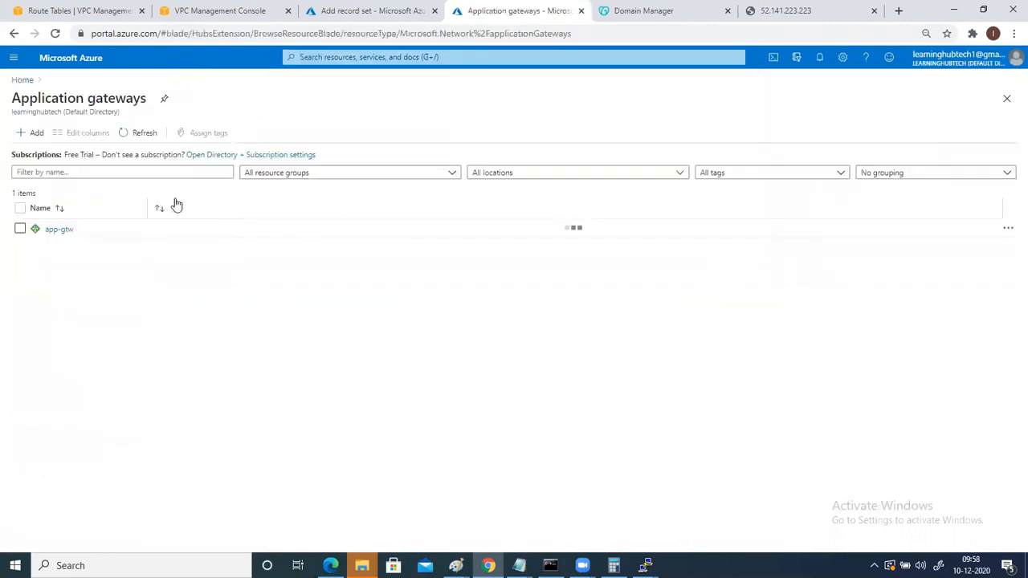
pyautogui.click(65, 232)
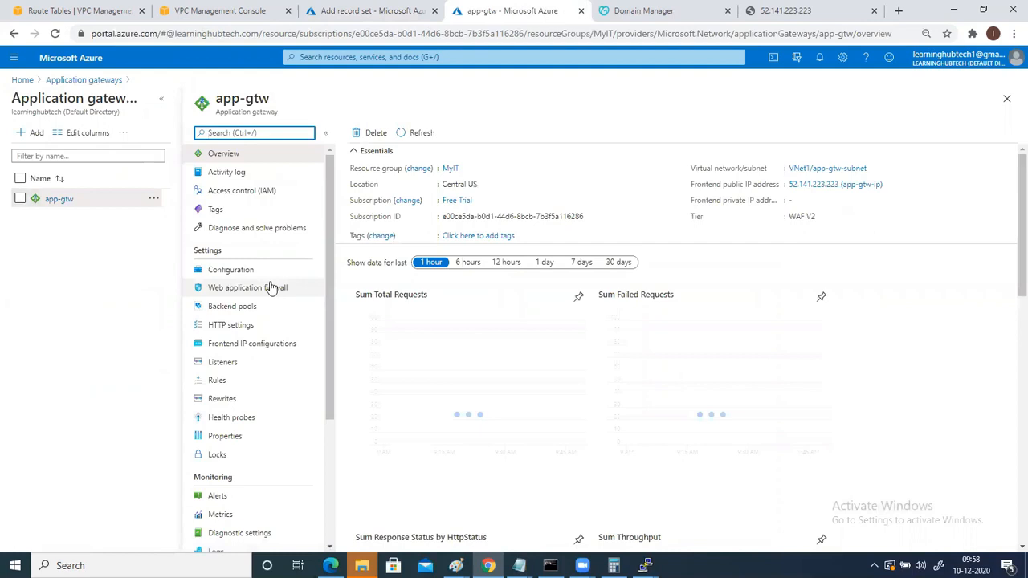
pyautogui.click(806, 186)
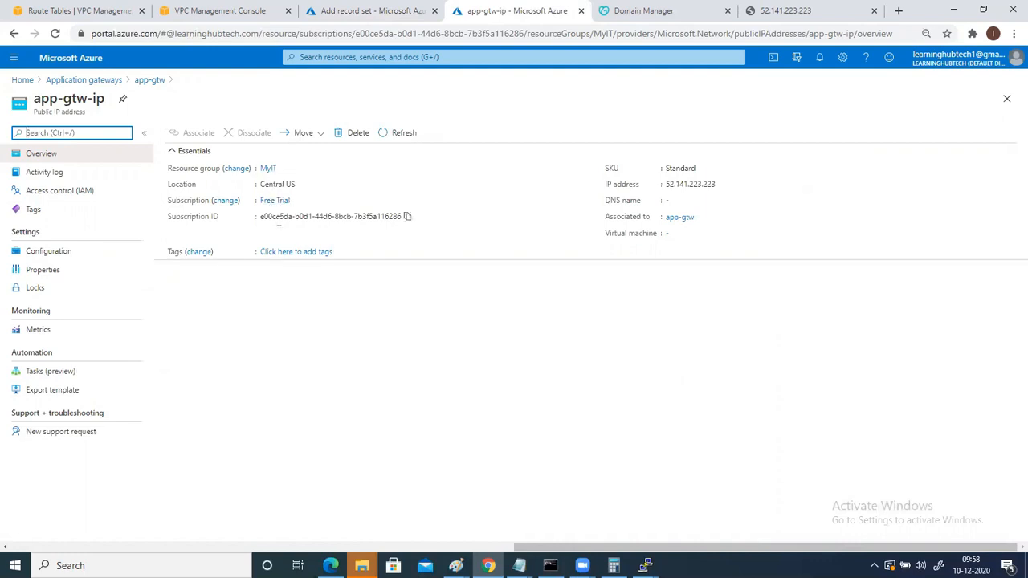
pyautogui.click(721, 185)
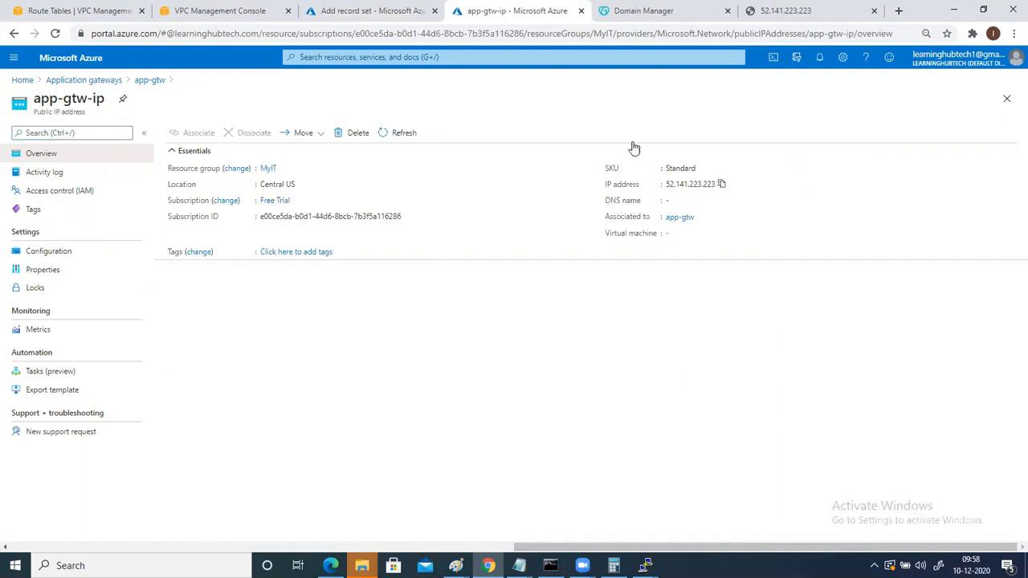
# Step: Set the www A record's IP address to the copied 52.141.223.223 and create the record set
pyautogui.click(360, 18)
pyautogui.click(797, 288)
pyautogui.hotkey('ctrl', 'v')
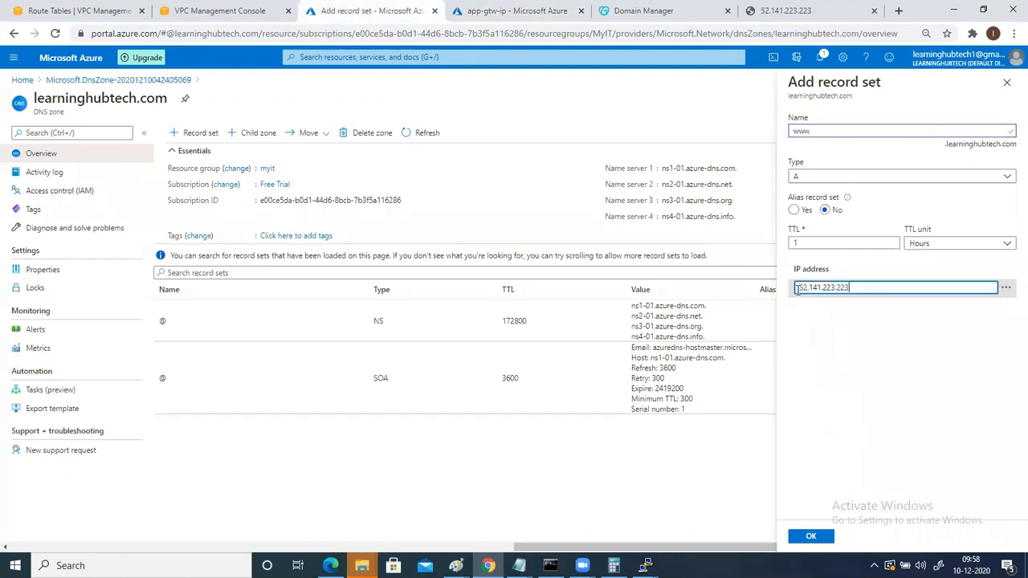
pyautogui.click(812, 537)
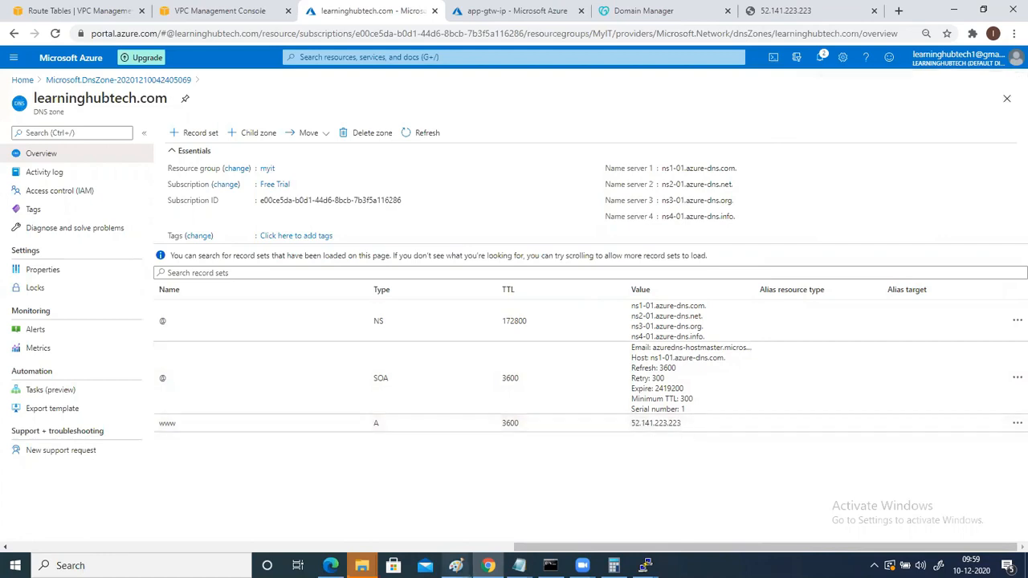
# Step: Switch to the Paint diagram and label the empty red rectangle "DNS Zone: learninghubtech.com" on one line above it
pyautogui.moveTo(455, 566)
pyautogui.click(769, 523)
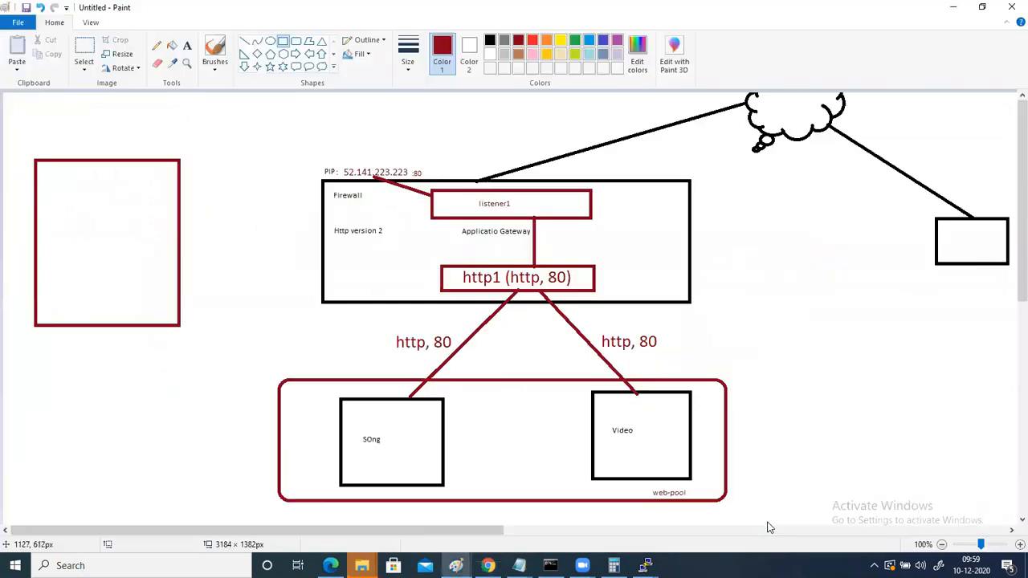
pyautogui.click(187, 46)
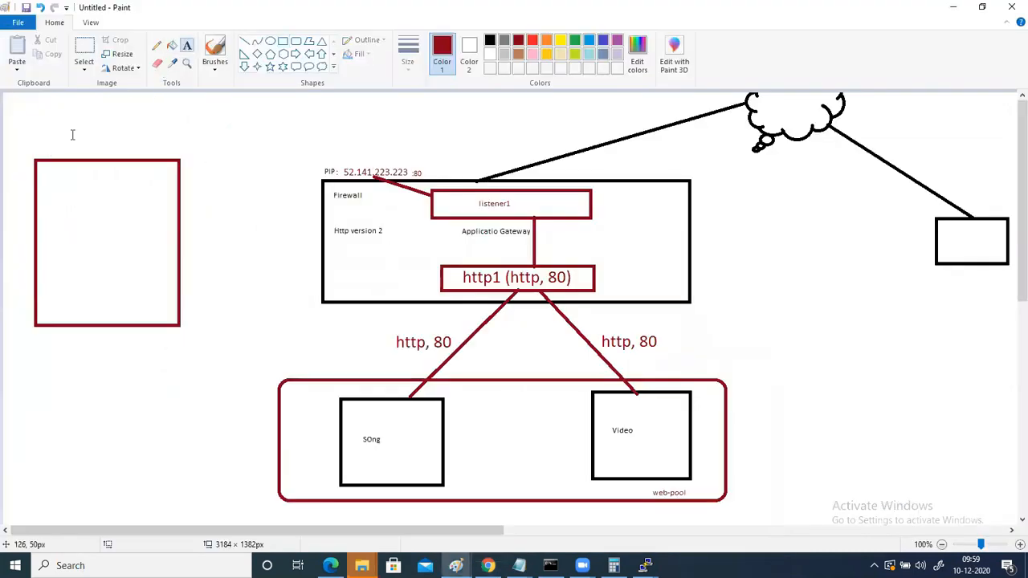
pyautogui.click(37, 148)
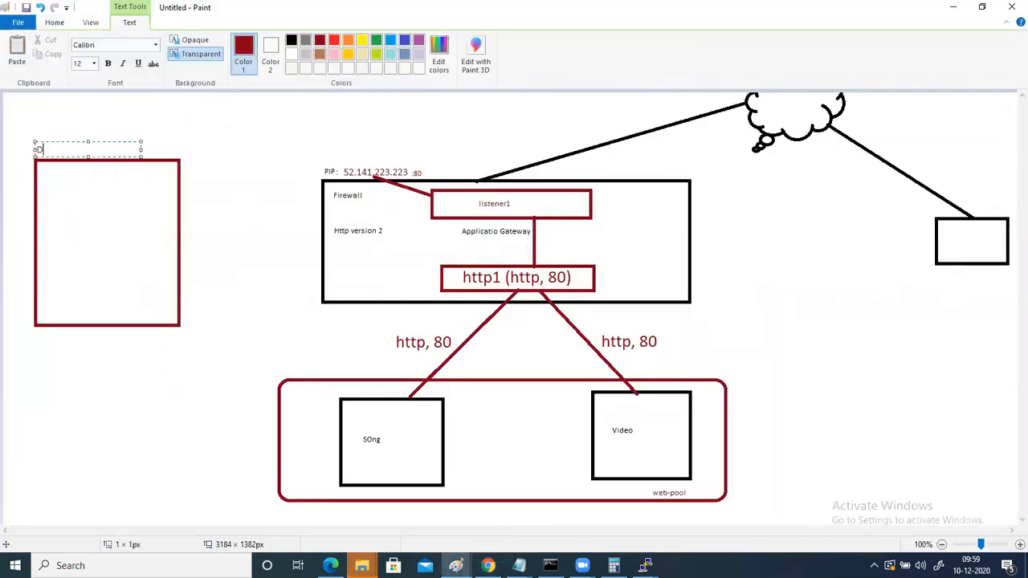
pyautogui.write('DNS Zone: learninghubtech.com')
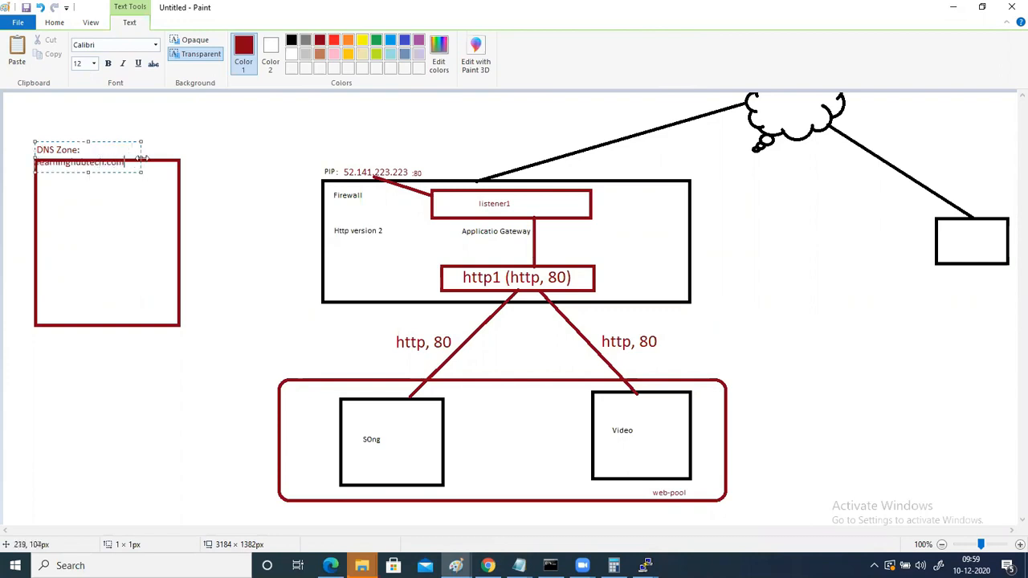
pyautogui.moveTo(140, 159); pyautogui.dragTo(207, 160)
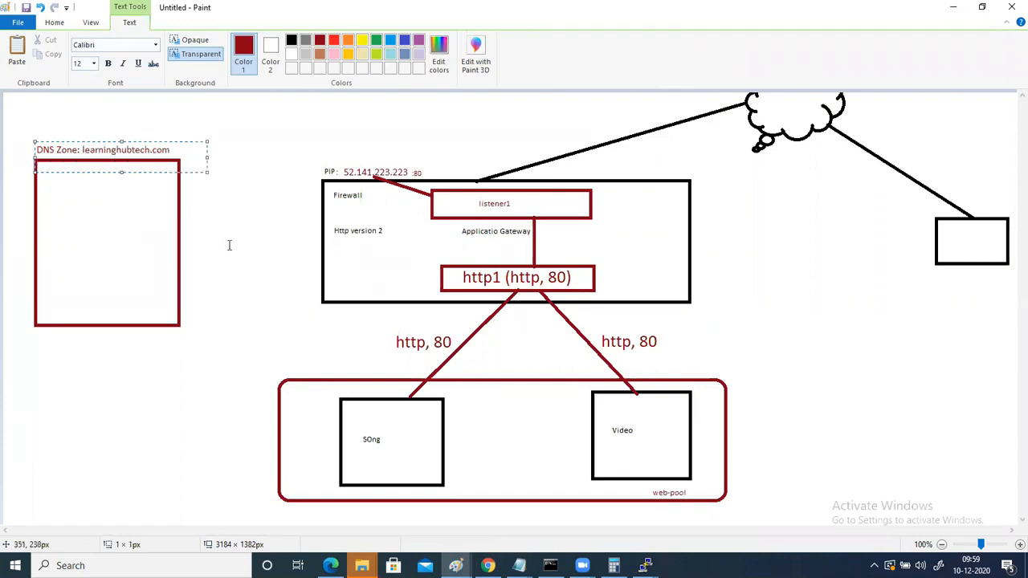
pyautogui.click(79, 201)
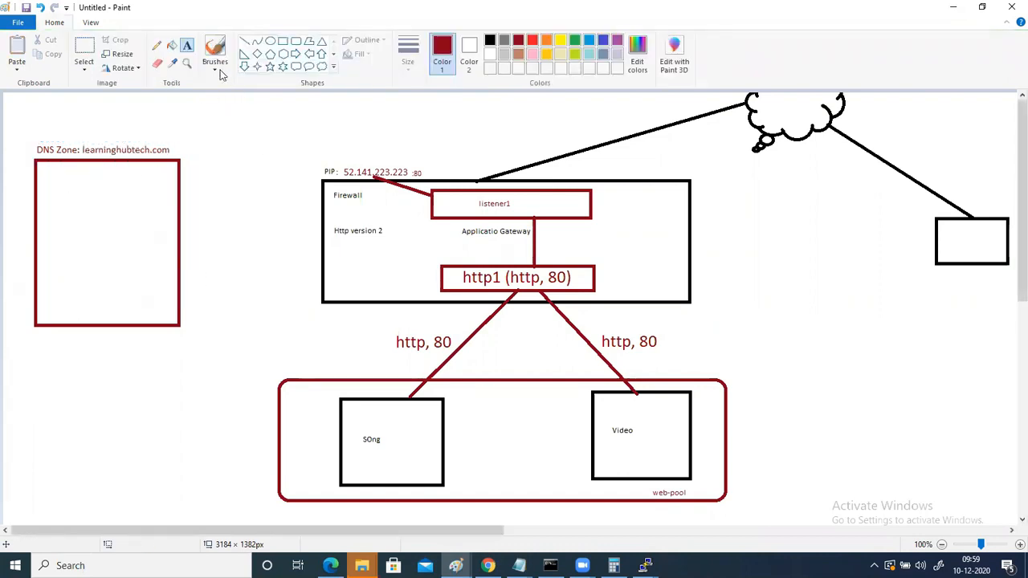
pyautogui.click(40, 197)
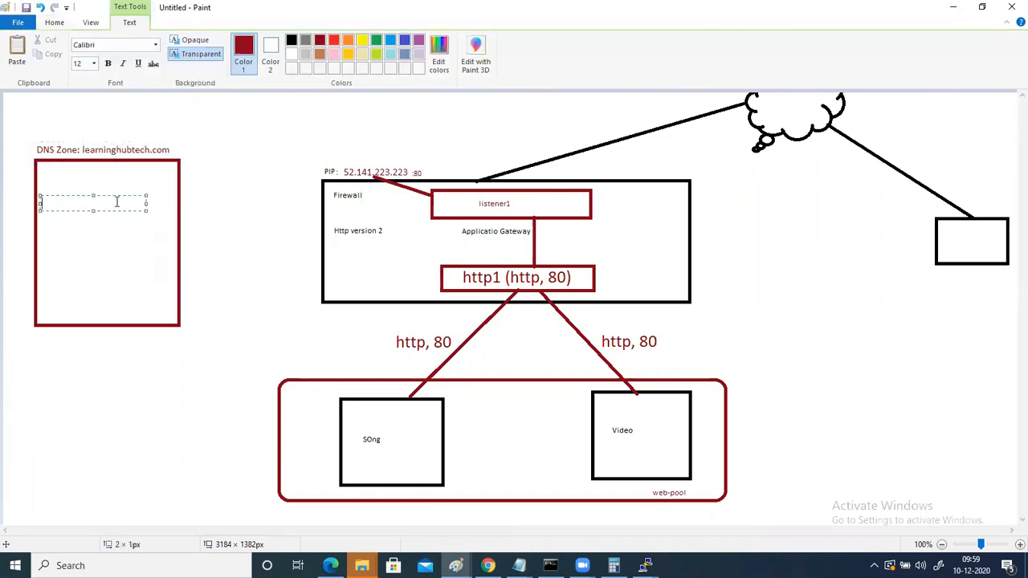
pyautogui.write('www.')
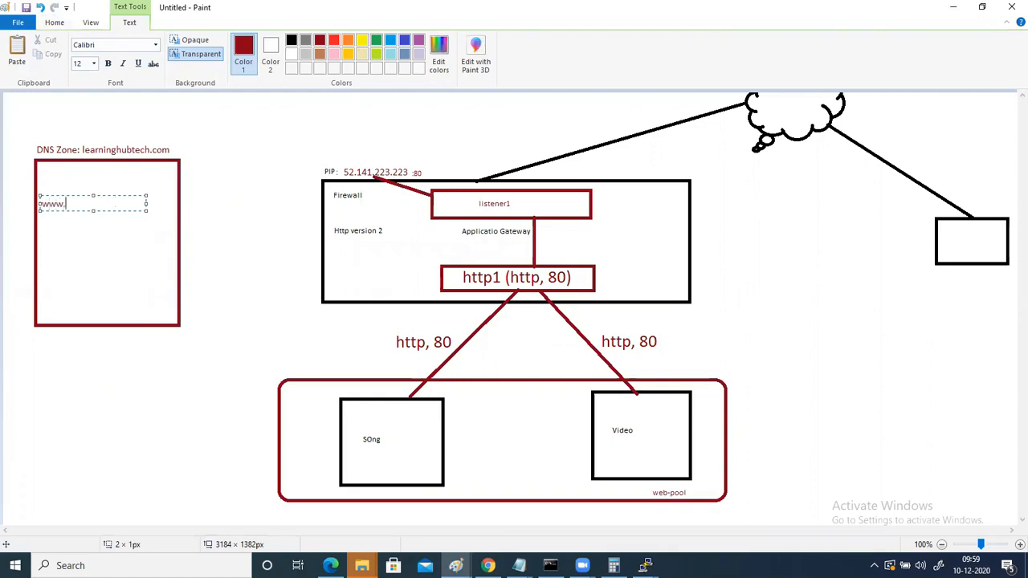